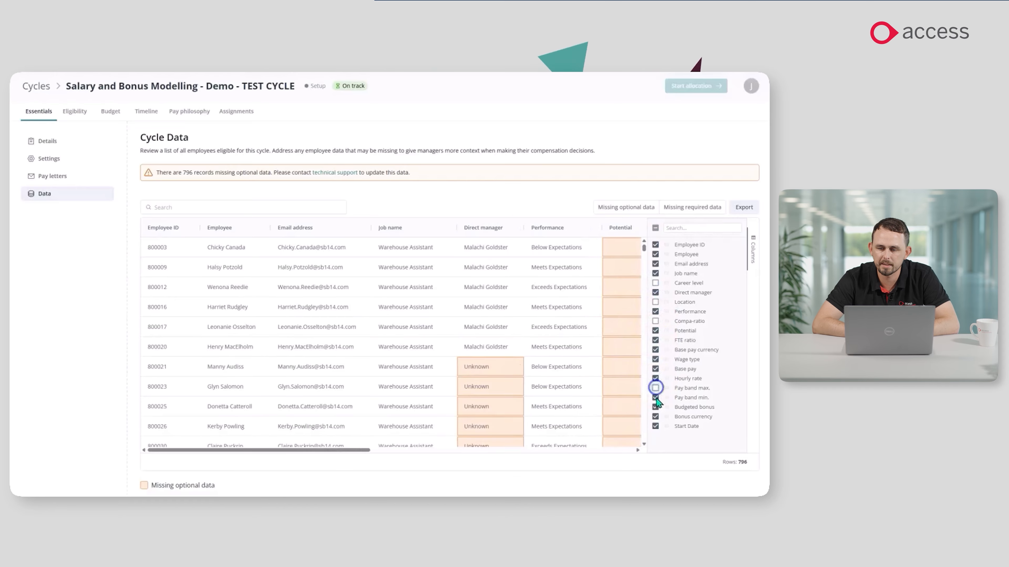
Hide the column selection of the cycle data table and return to the list of cycles.
left_click(753, 250)
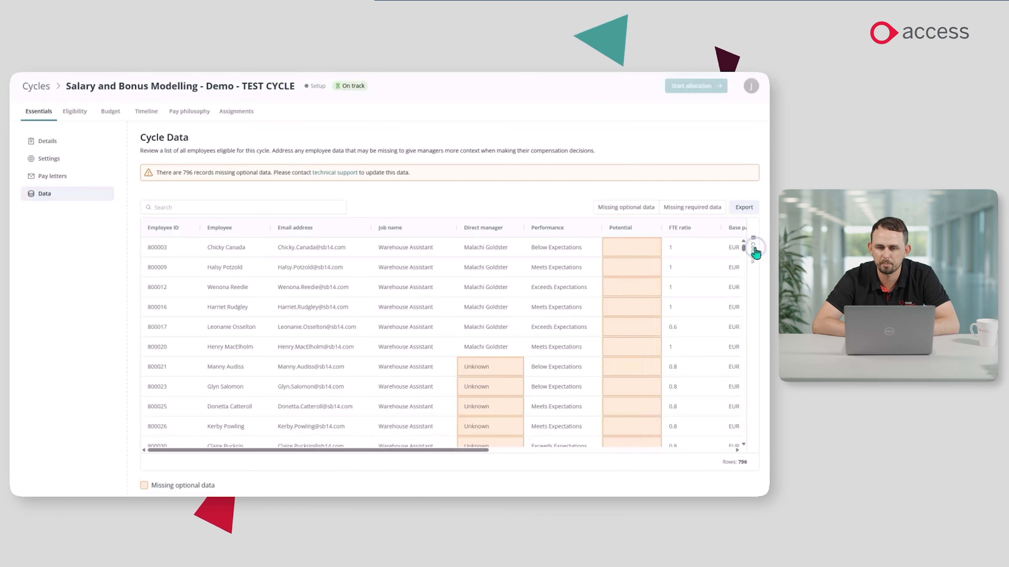
mouse_move(424, 450)
left_mouse_down()
mouse_move(682, 456)
mouse_move(417, 452)
left_mouse_up()
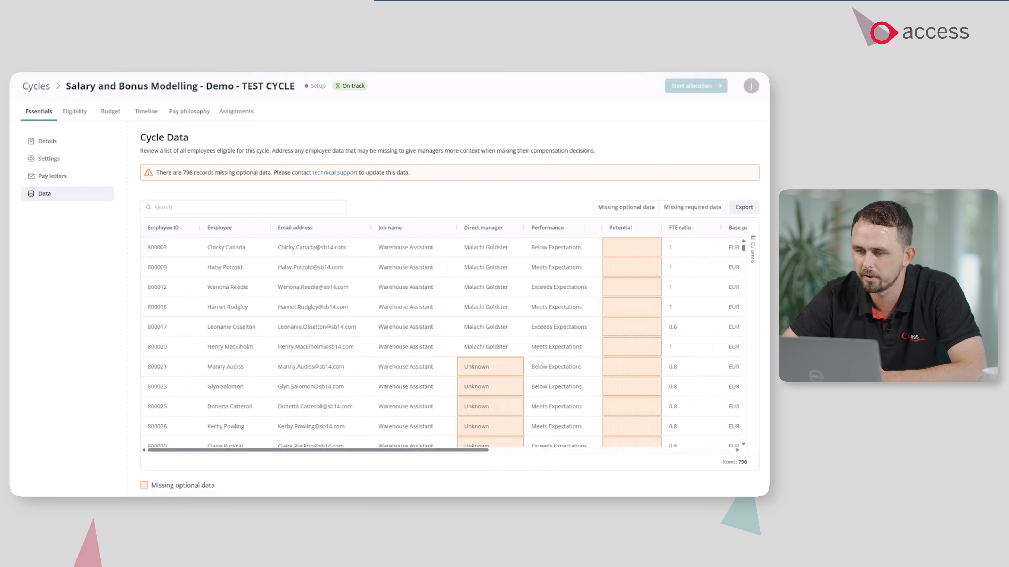
left_click(45, 87)
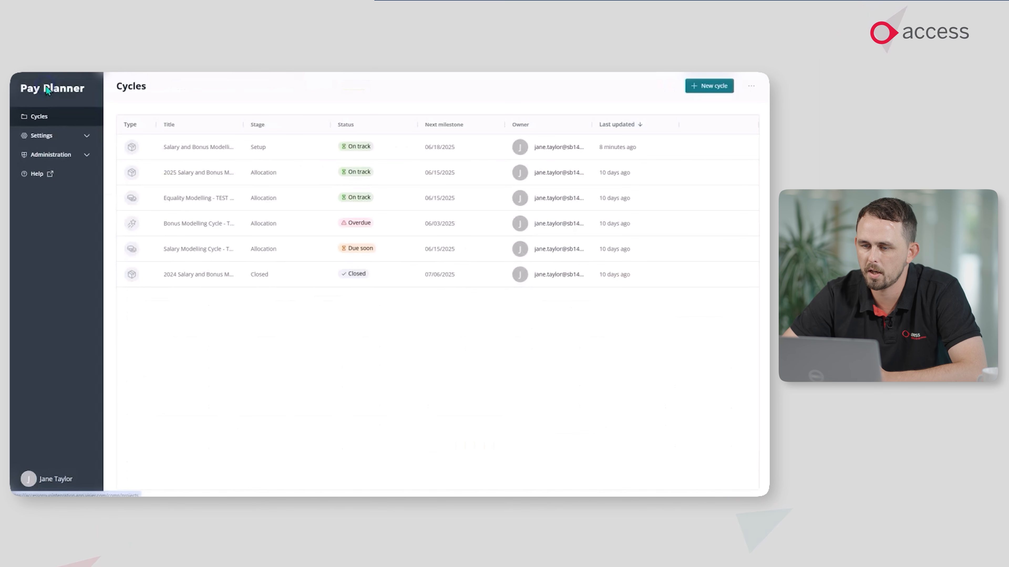
Start a new cycle named Salary and Bonus Modelling - Demo with base pay only and a pay effective date of 07/01/2025.
left_click(710, 88)
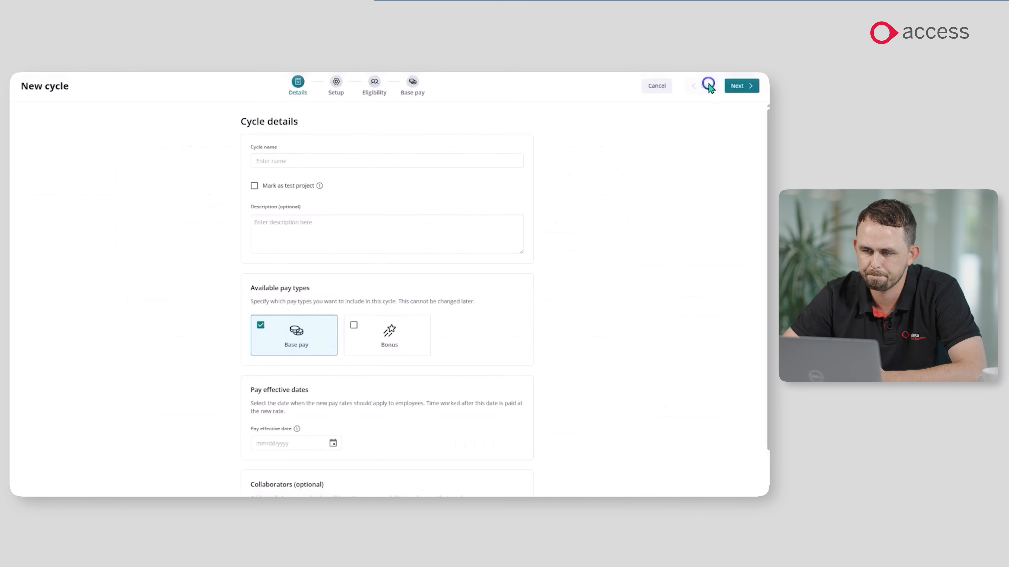
left_click(359, 159)
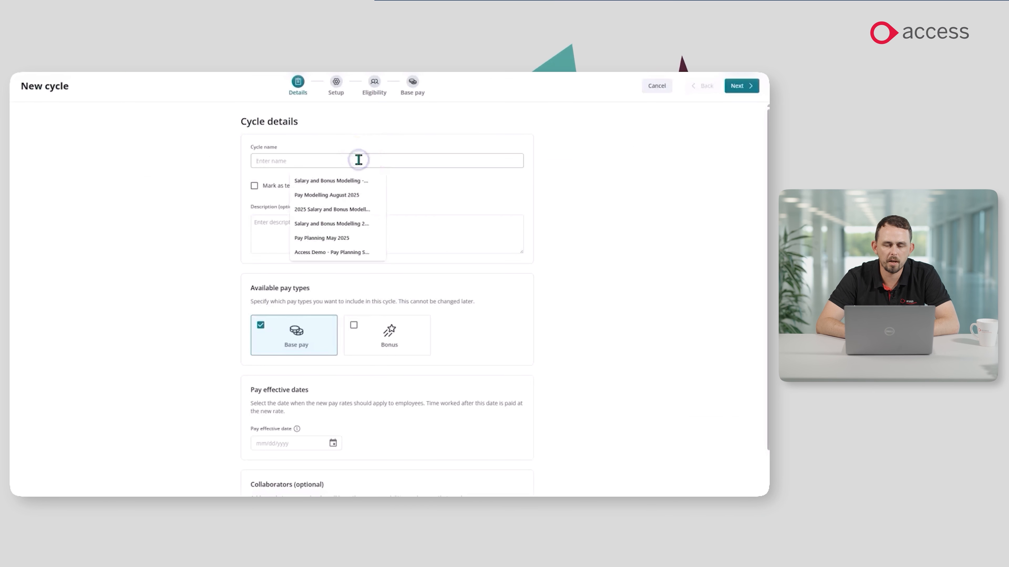
left_click(340, 181)
scroll(381, 354, "down", 1)
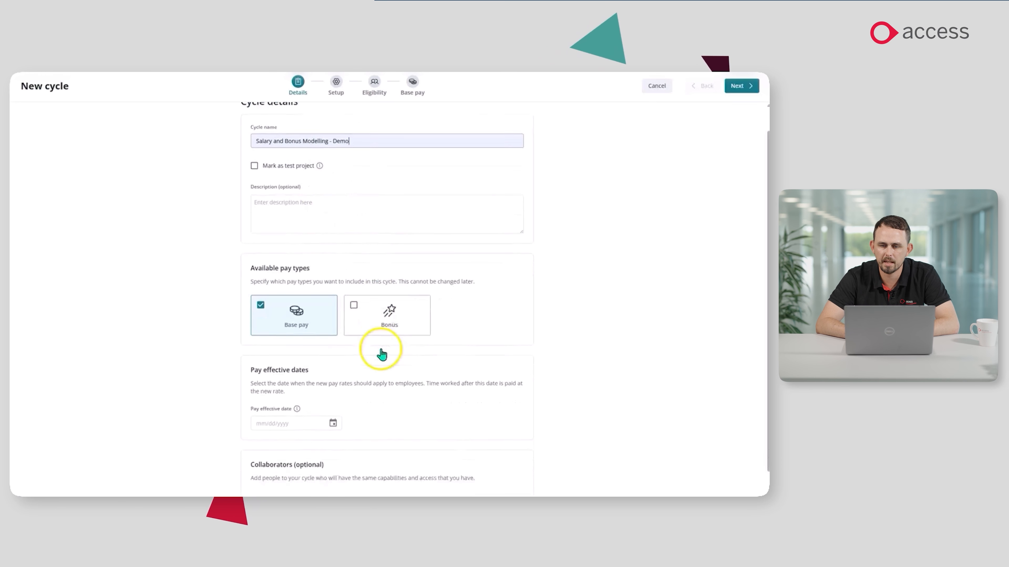
scroll(381, 353, "down", 1)
left_click(333, 394)
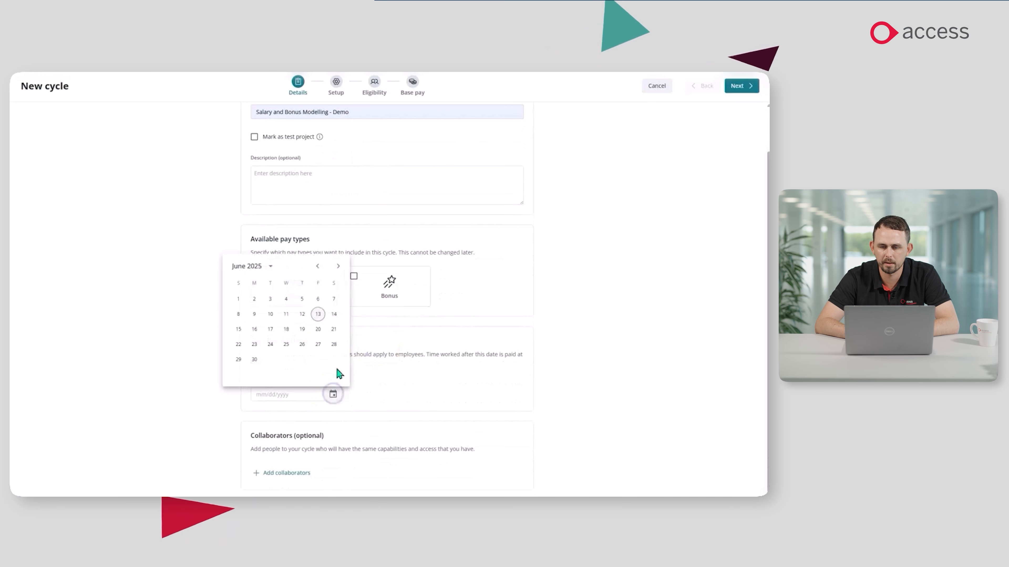
left_click(337, 266)
left_click(274, 300)
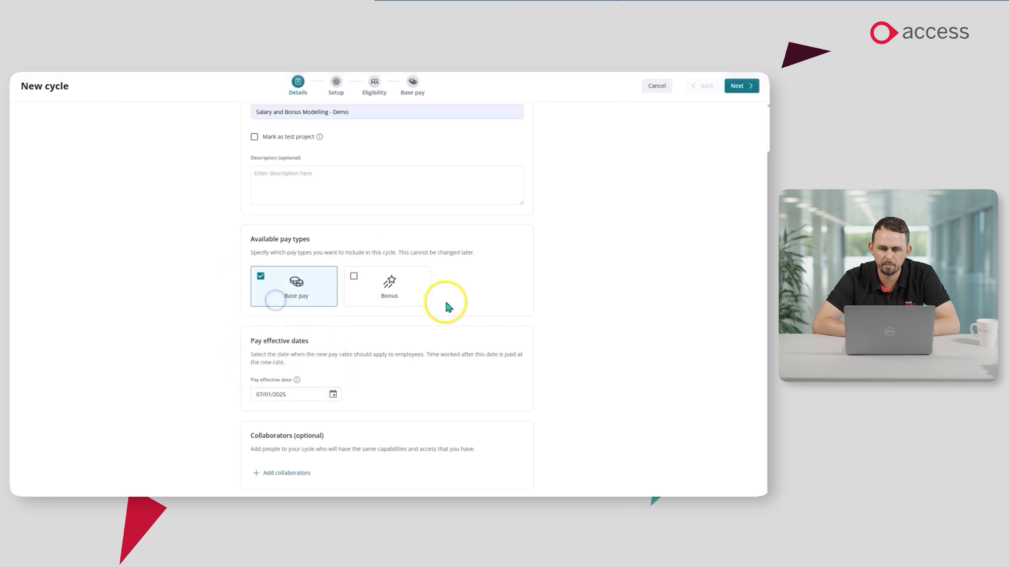
left_click(734, 91)
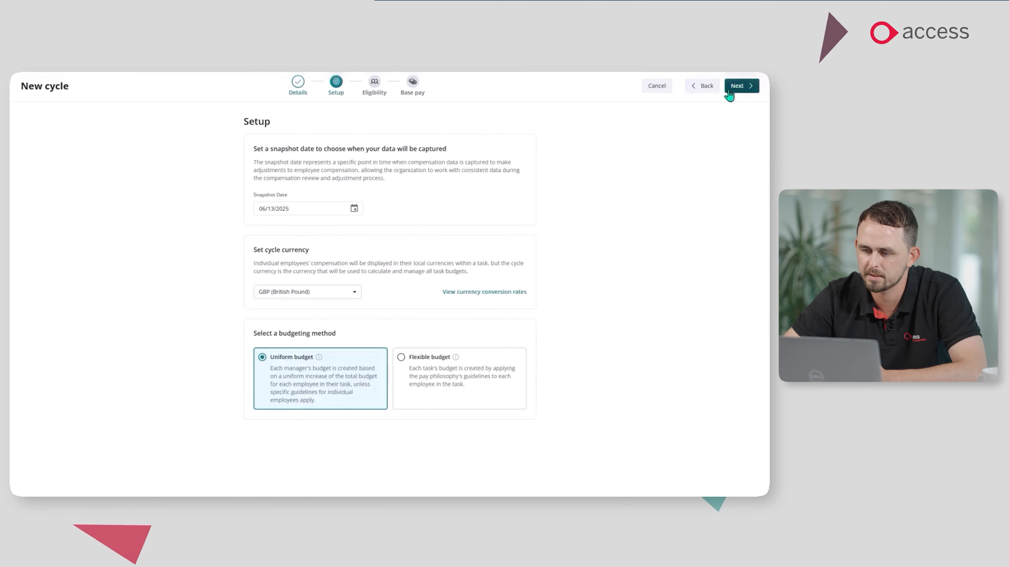
Keep the default setup and eligibility, enter a 5% base pay total budget with a 1% holdback, and cancel creating the cycle.
left_click(741, 89)
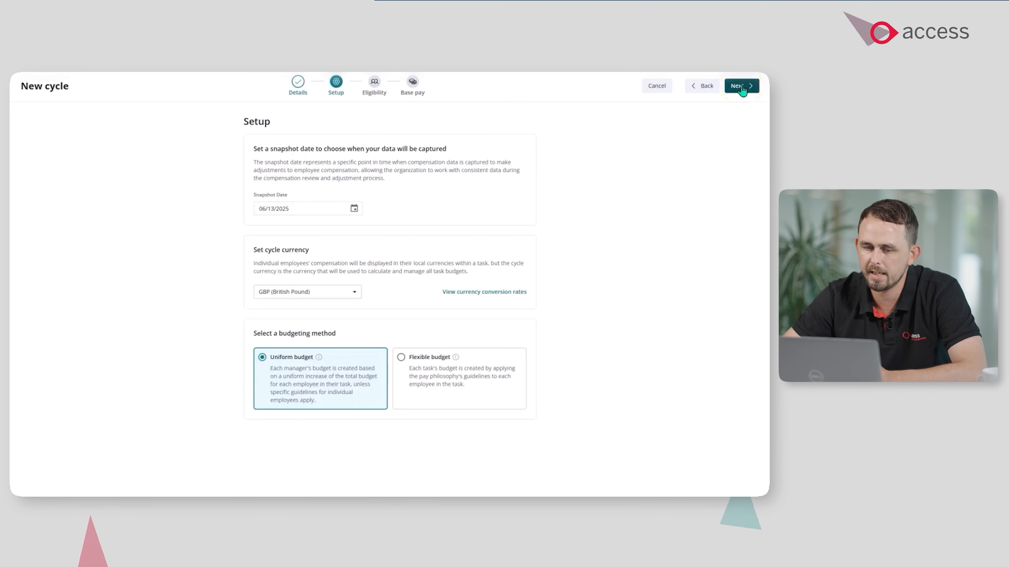
left_click(741, 90)
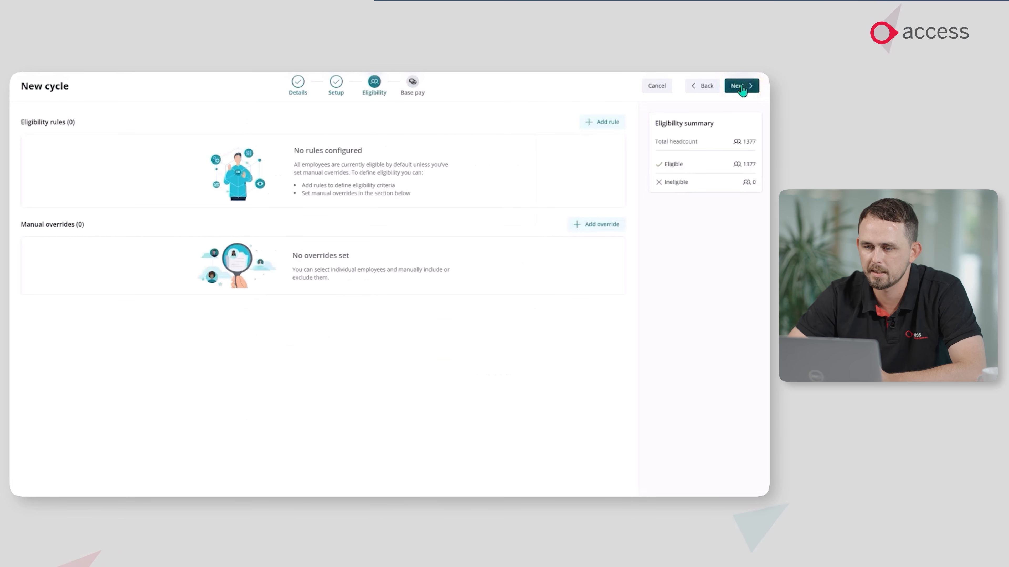
left_click(741, 89)
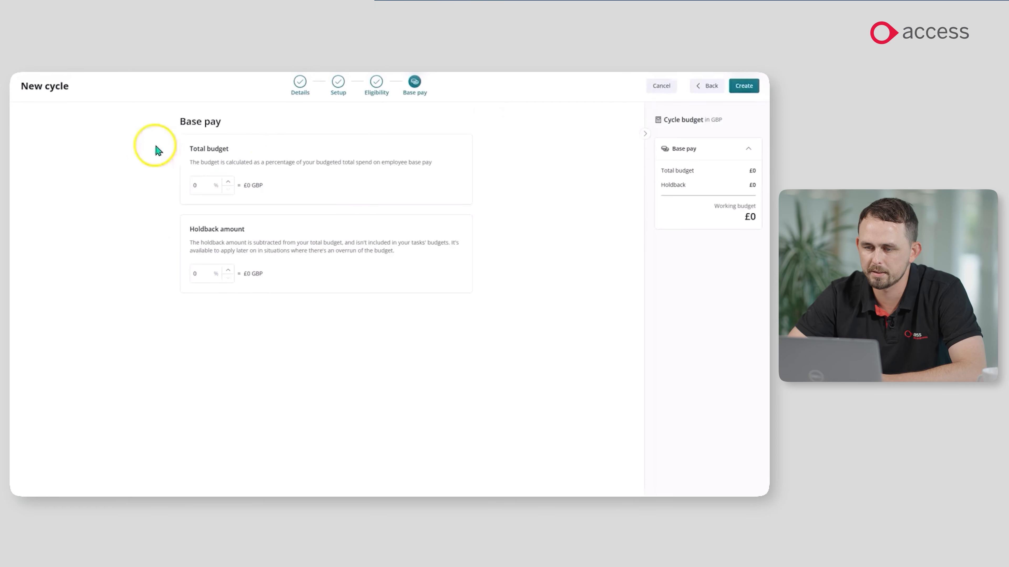
type("5")
left_click(200, 272)
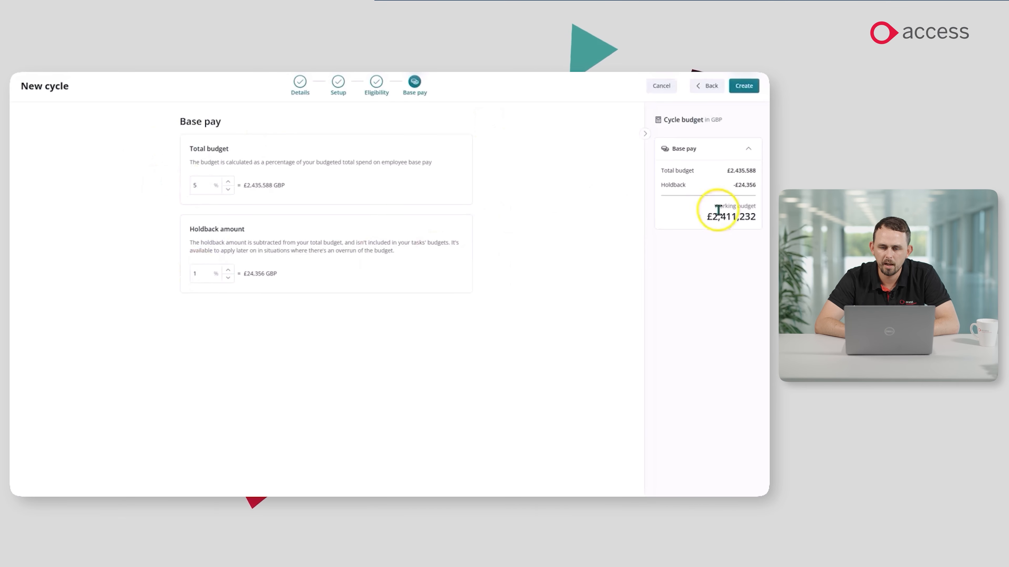
left_click_drag(706, 217, 759, 218)
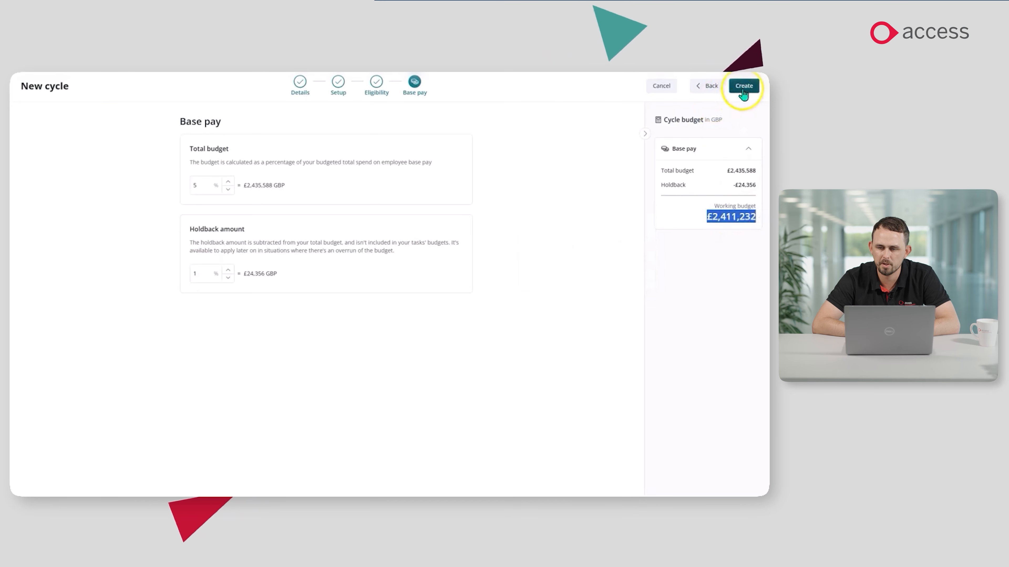
left_click(661, 86)
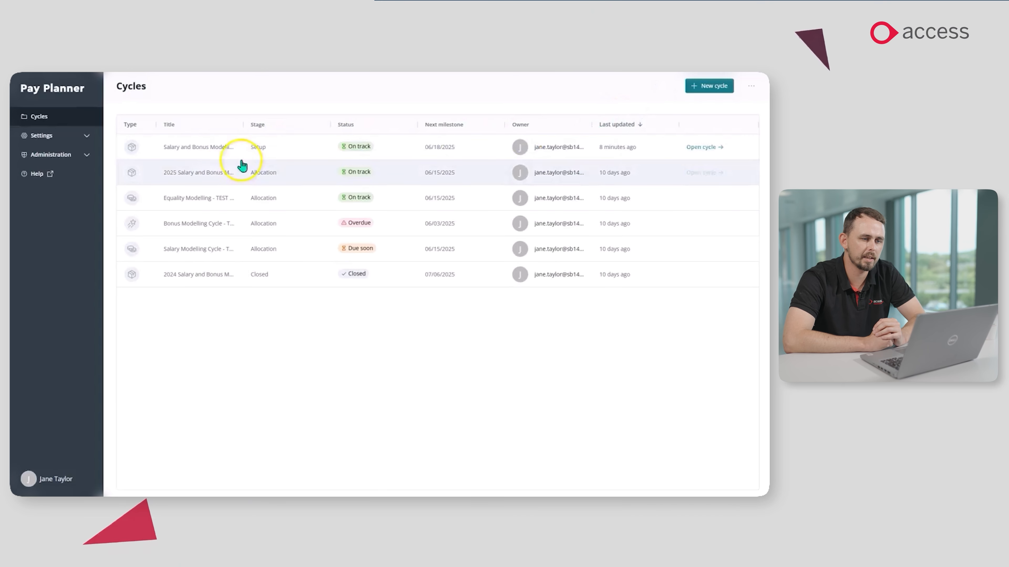
Review the essentials details and employee data of the 2025 Salary and Bonus Modelling Cycle, and return to the list of cycles.
left_click(214, 175)
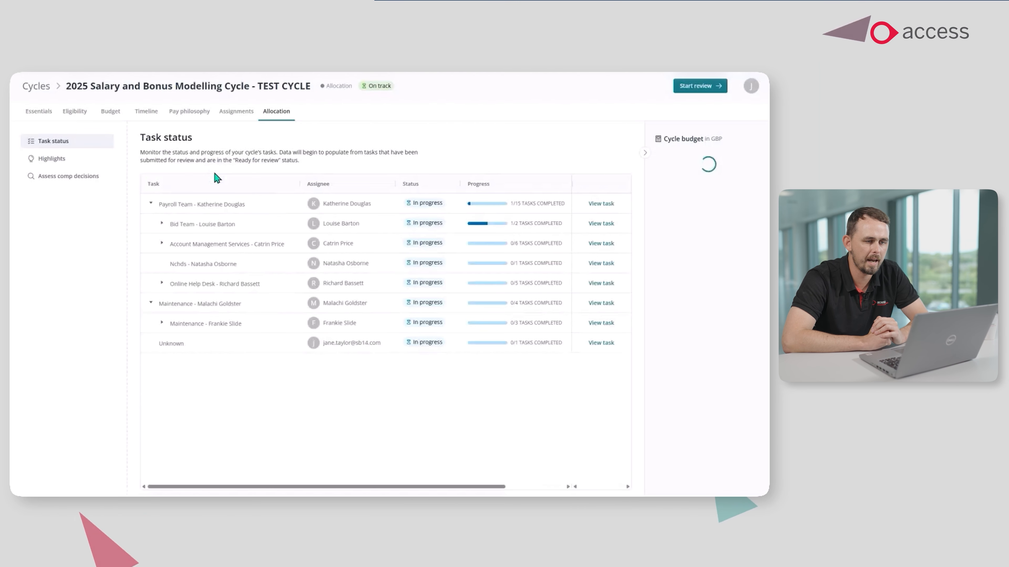
left_click(37, 113)
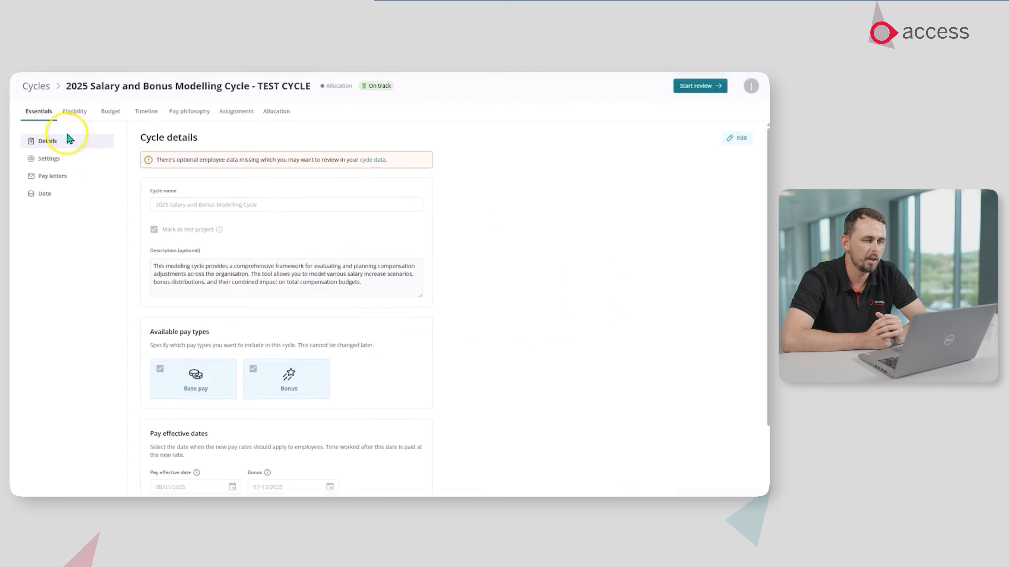
left_click(51, 194)
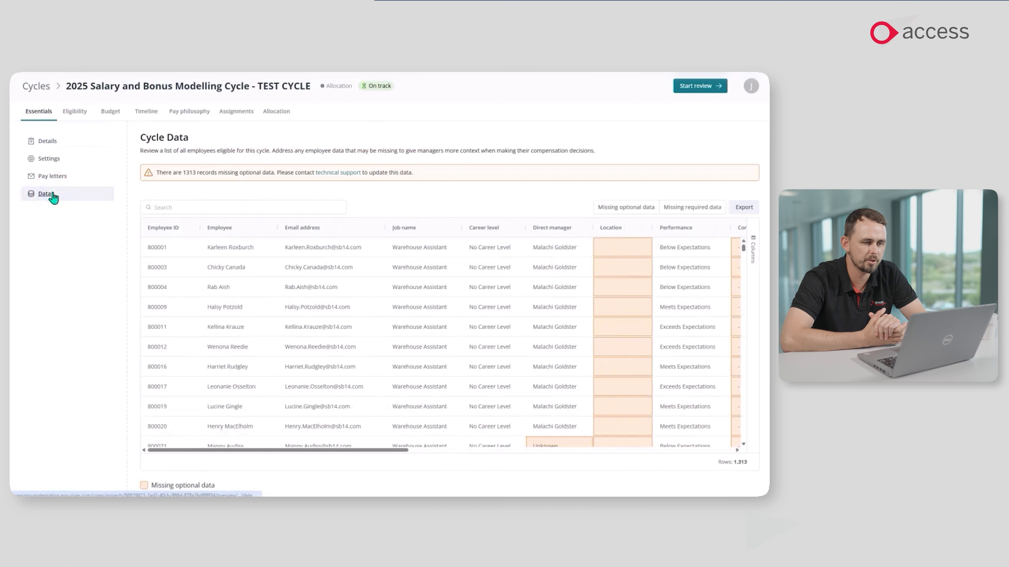
left_click(36, 86)
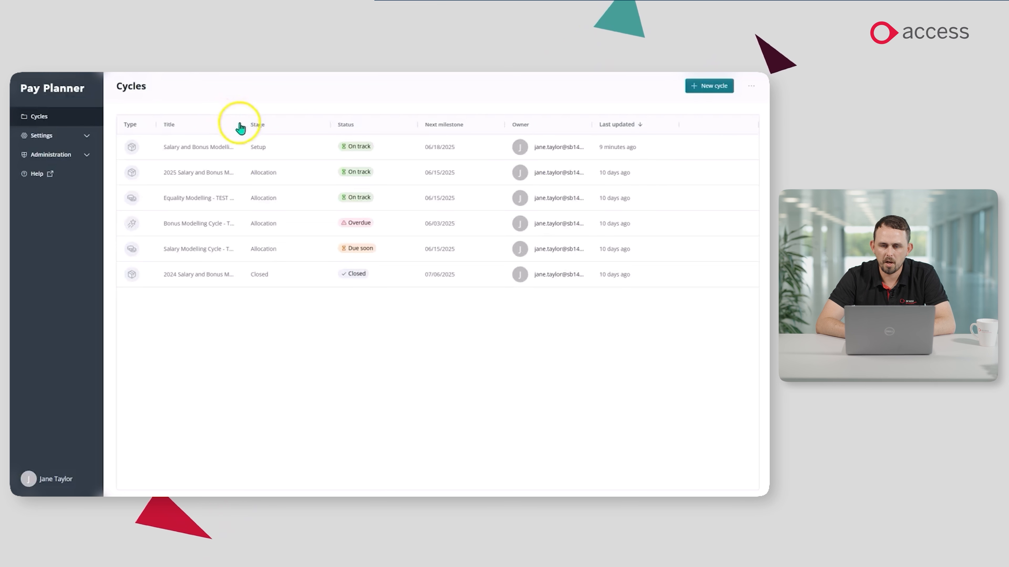
Widen the Title column, examine the eligibility rules and bonus budget of Bonus Modelling Cycle - Top Performers, and return to the list of cycles.
left_click_drag(242, 125, 260, 125)
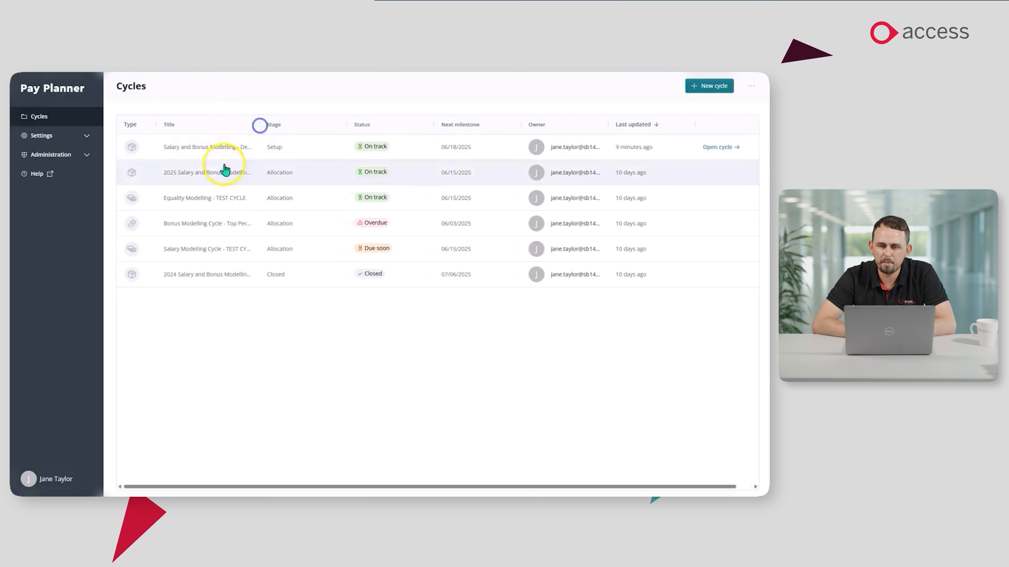
left_click(206, 224)
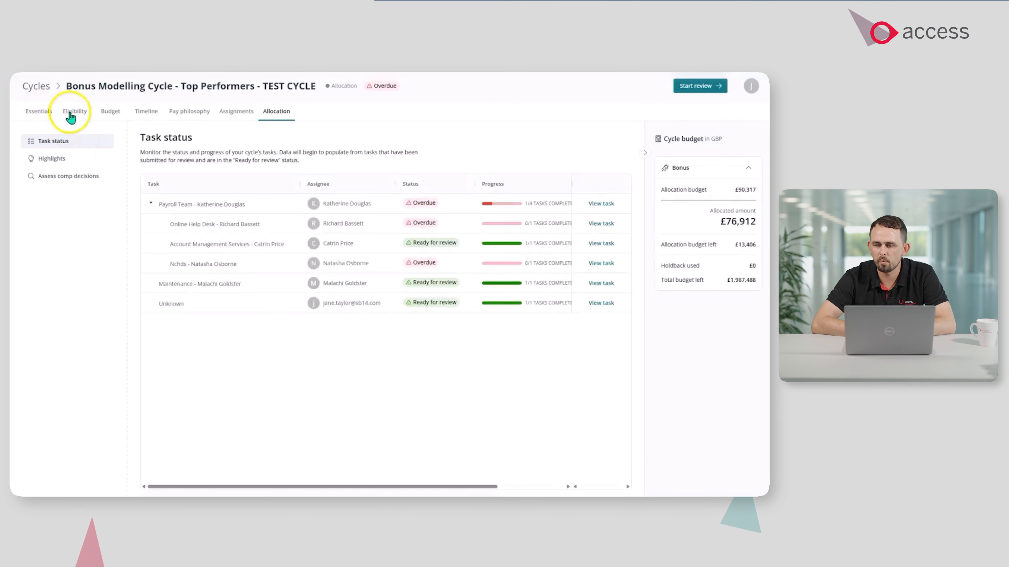
left_click(74, 112)
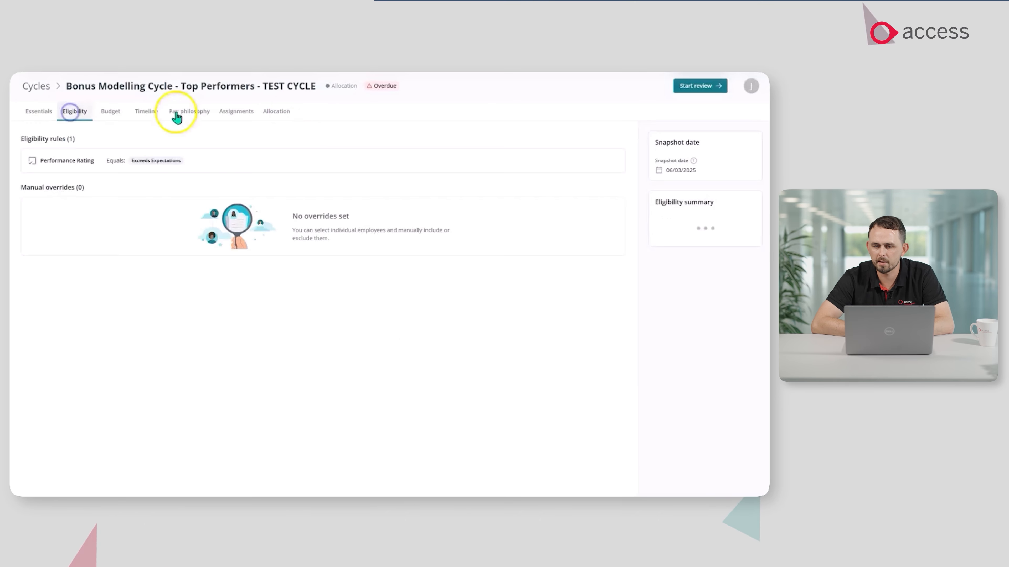
left_click(110, 116)
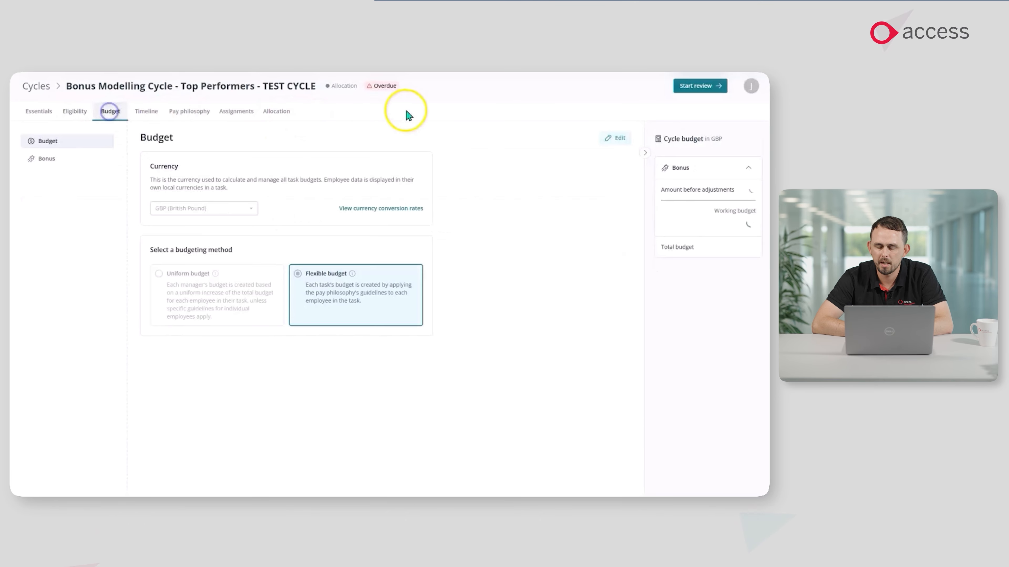
left_click(64, 160)
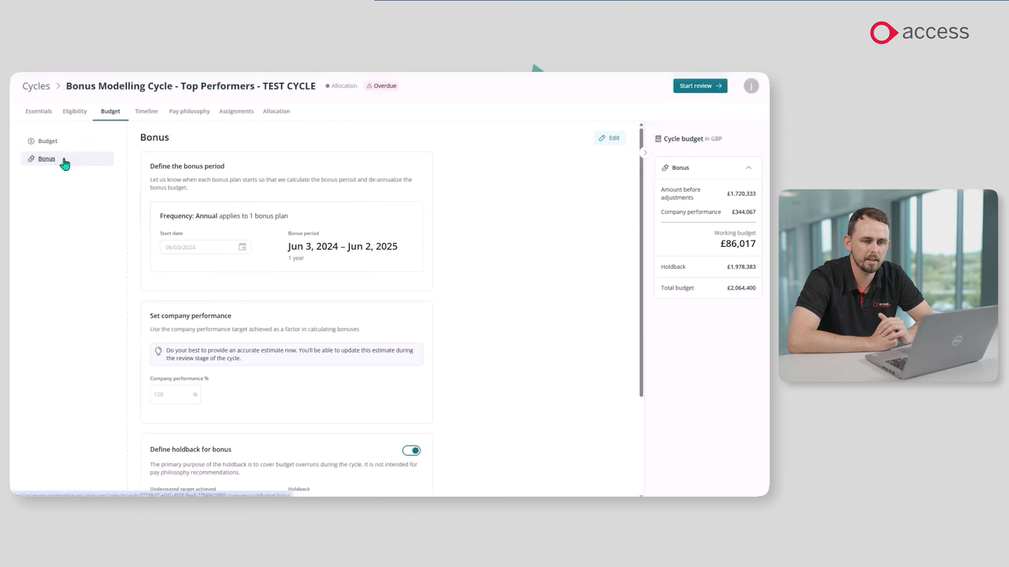
left_click(37, 87)
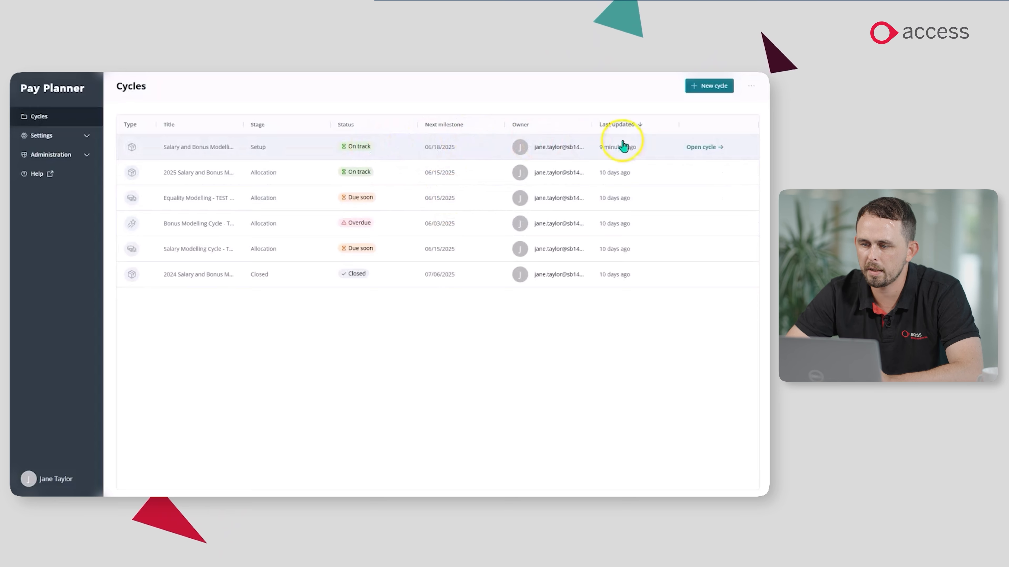
Open the Salary and Bonus Modelling - Demo cycle, set its pay effective date to 10/08/2025 and save the cycle details.
left_click(700, 150)
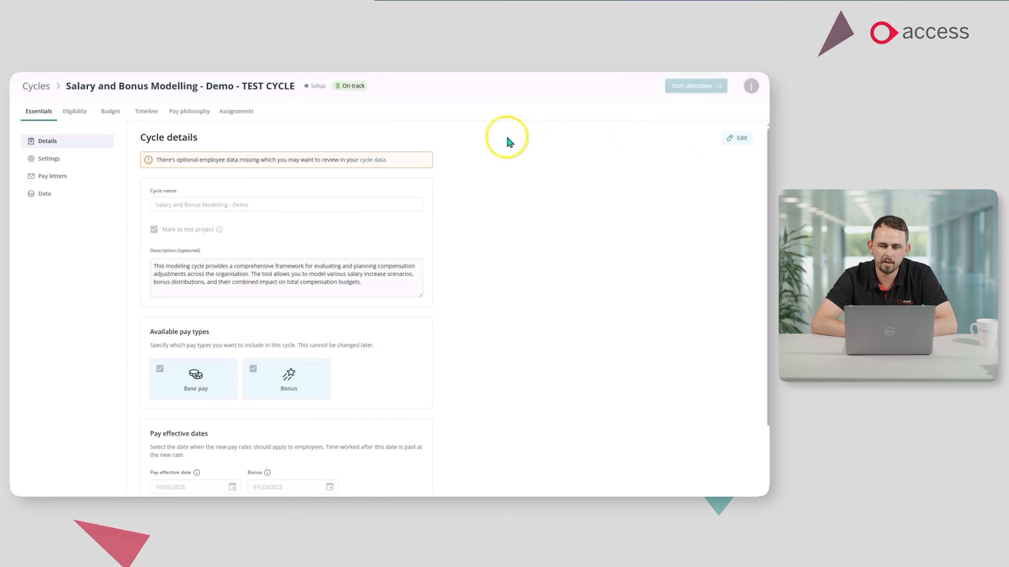
scroll(241, 198, "down", 2)
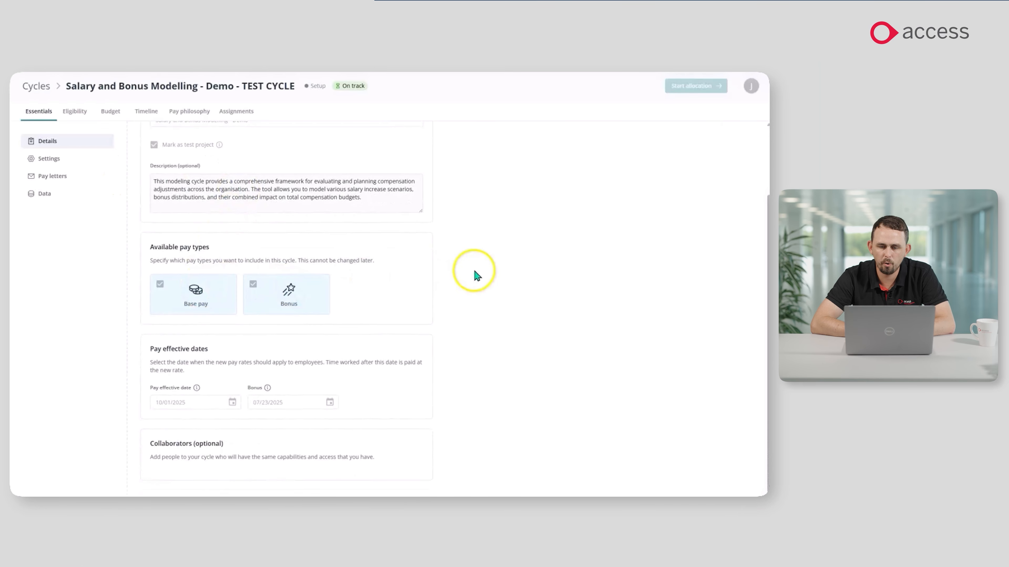
scroll(478, 276, "up", 2)
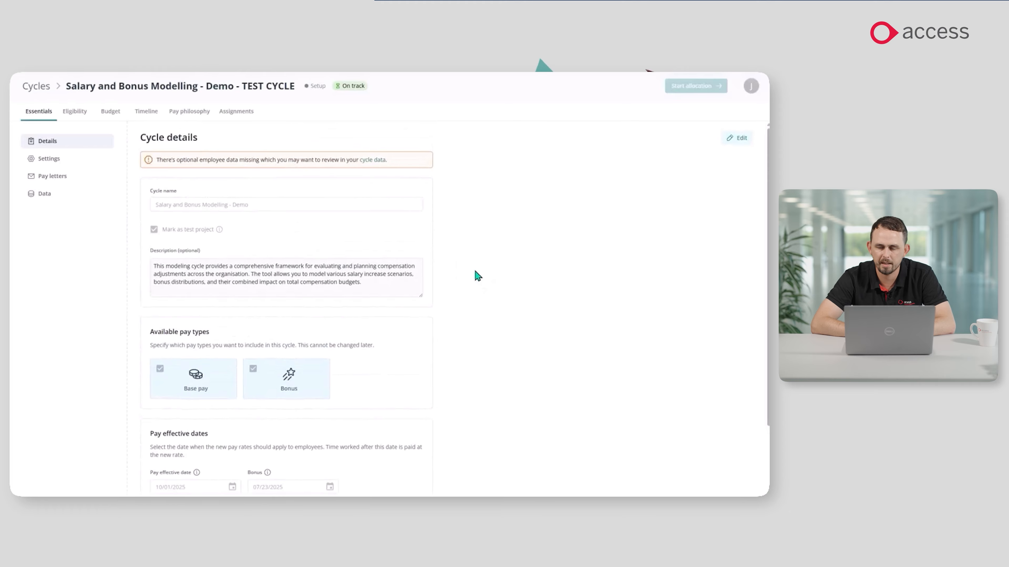
left_click(734, 139)
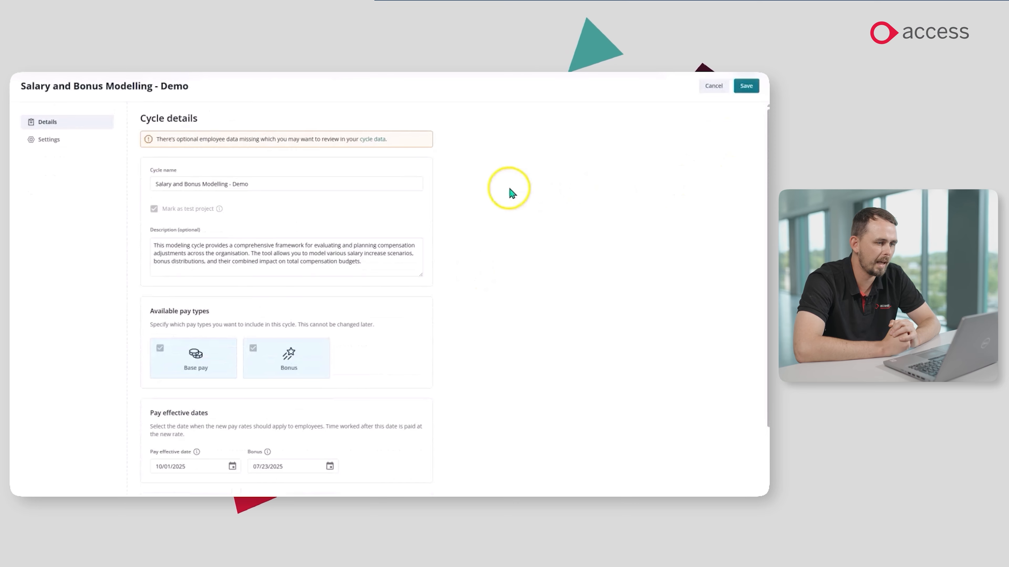
scroll(511, 191, "down", 2)
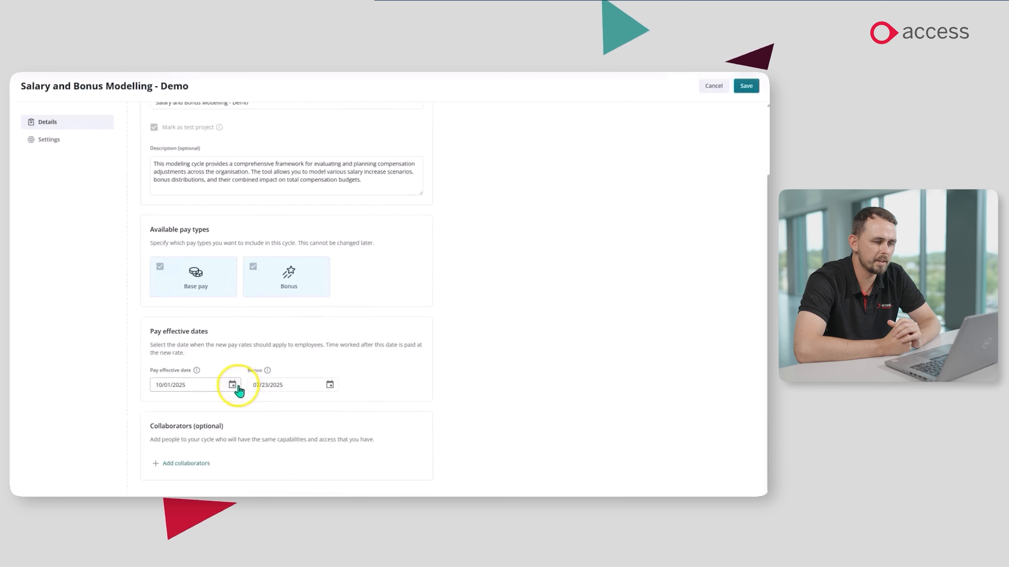
left_click(238, 385)
left_click(185, 305)
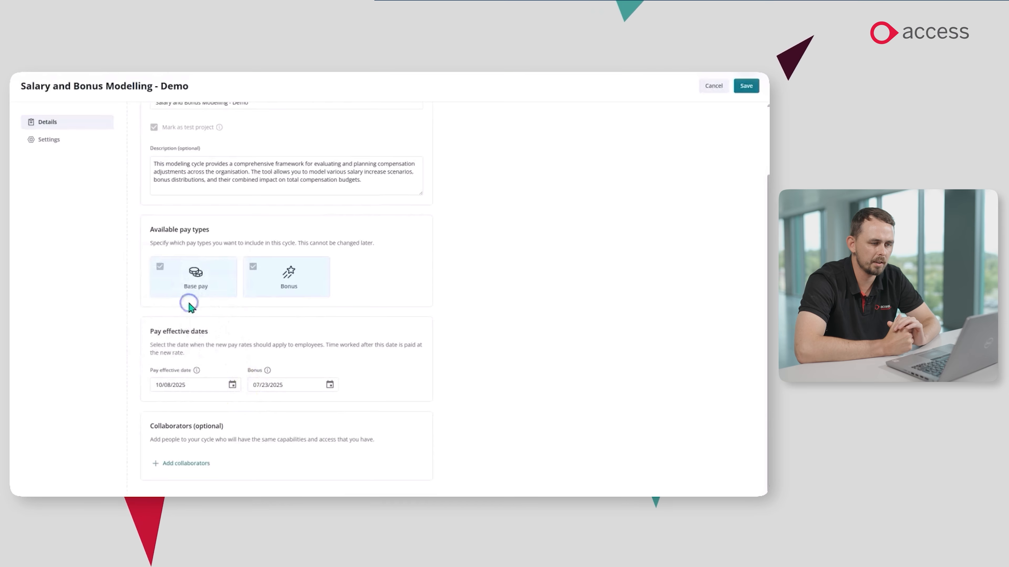
left_click(746, 86)
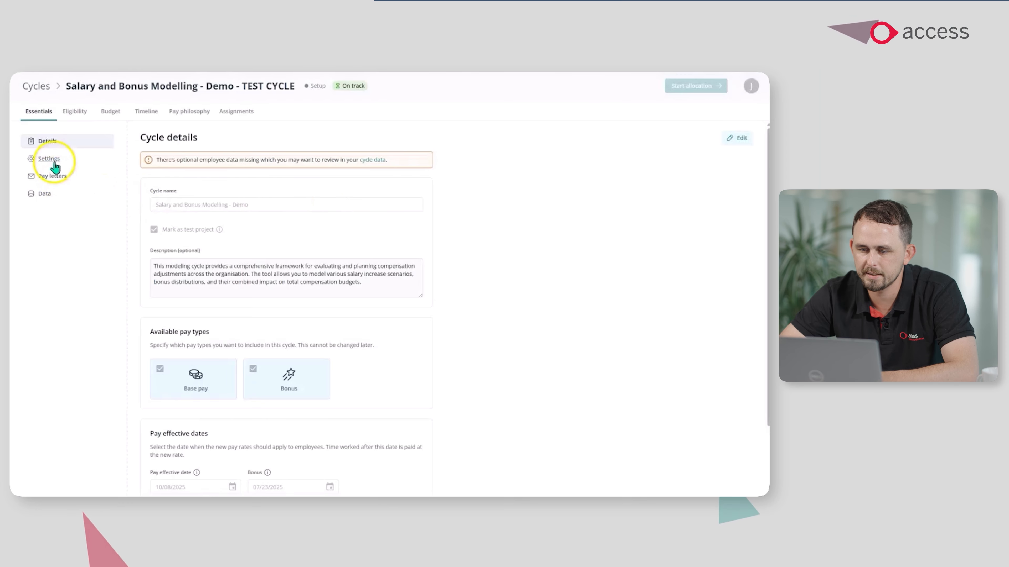
Review the demo cycle's general settings, pay letter templates and employee data within its essentials.
left_click(54, 163)
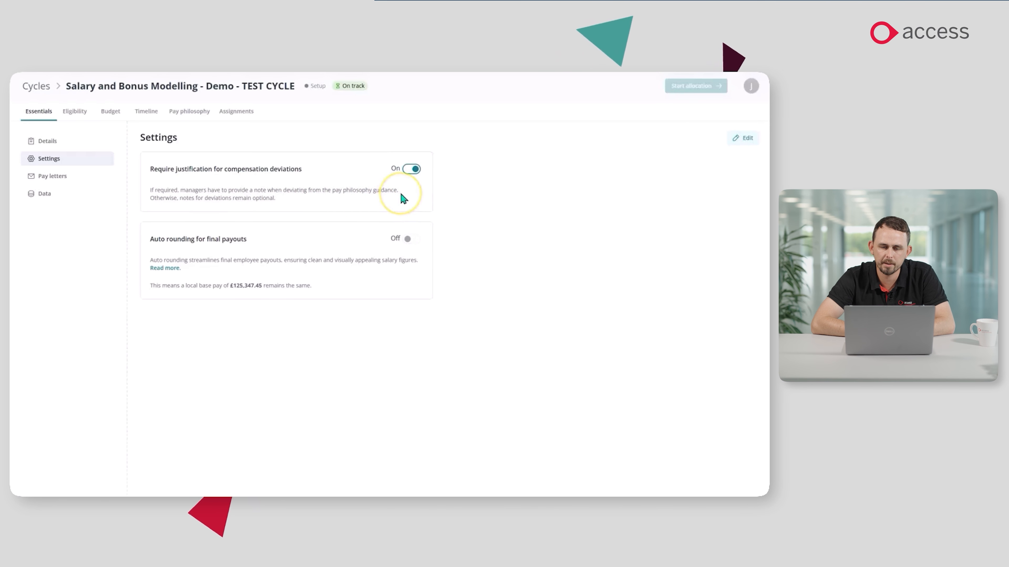
left_click(60, 176)
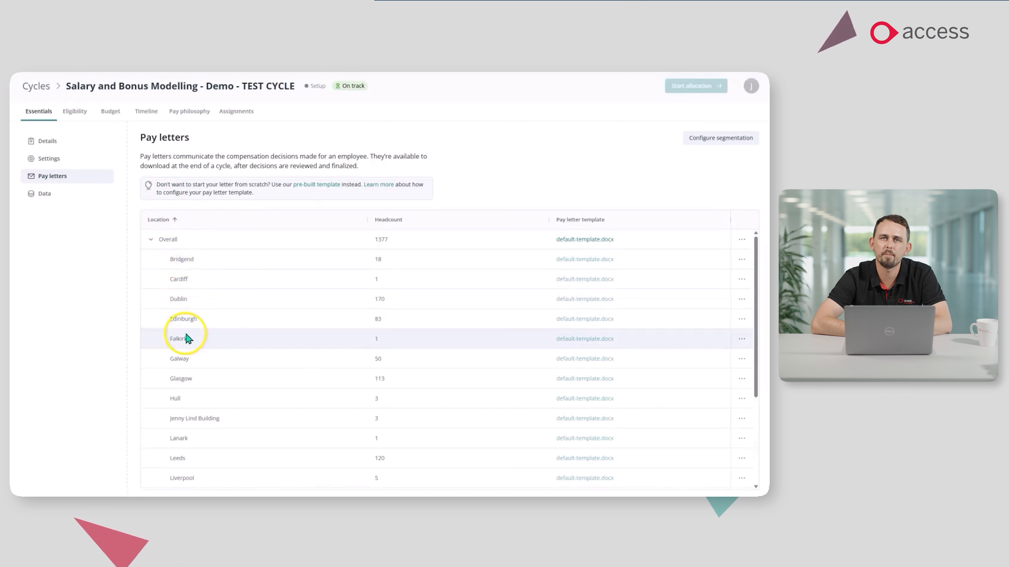
left_click(46, 194)
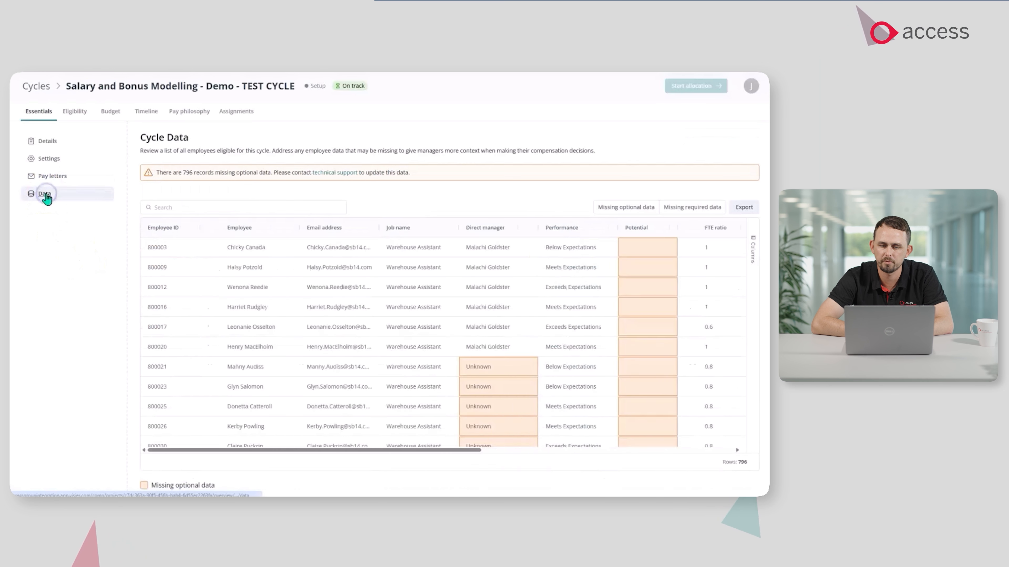
Open the demo cycle's eligibility rules for editing, browse all columns available for a new rule, and cancel adding the rule.
left_click(83, 112)
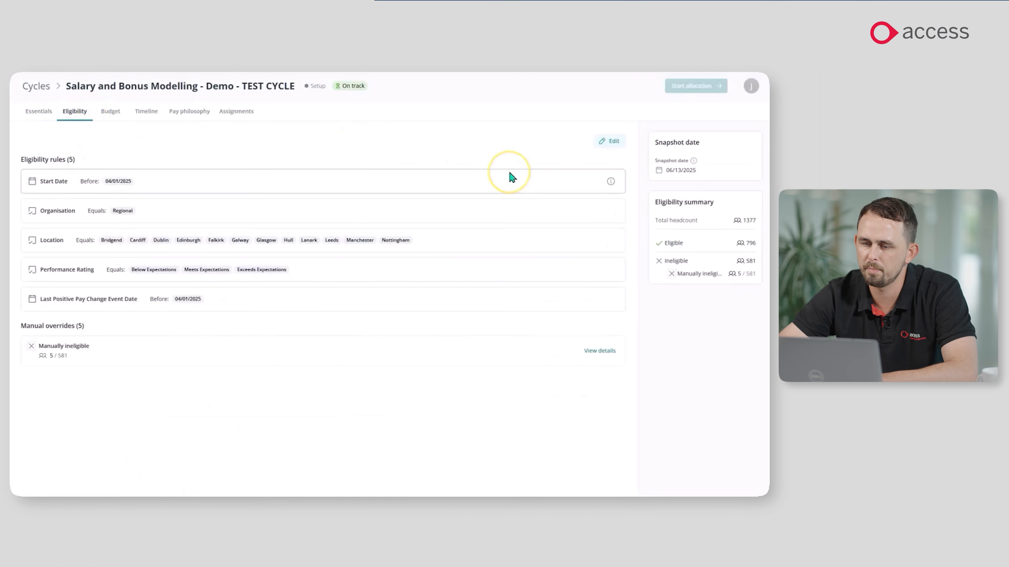
left_click(615, 141)
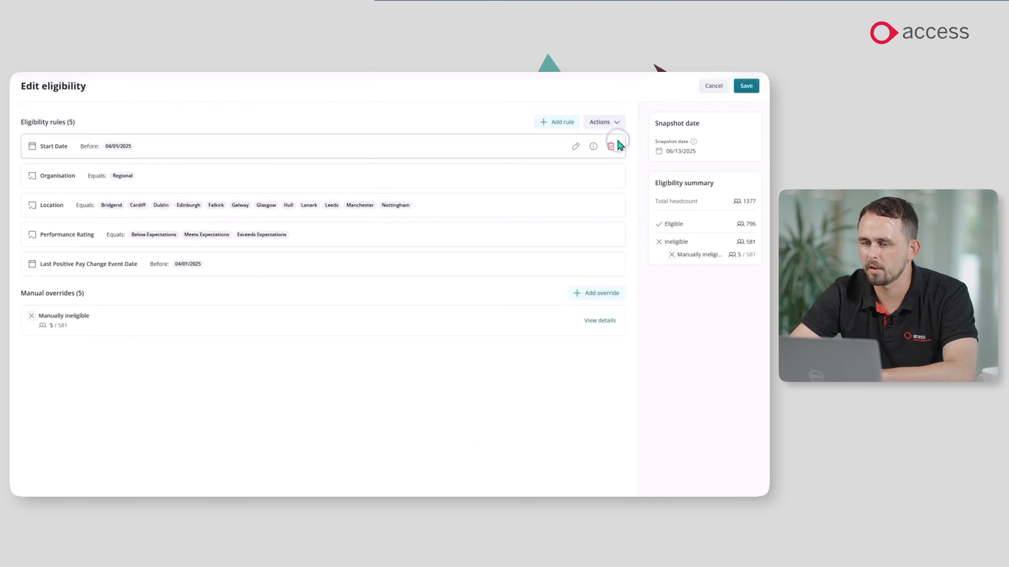
left_click(563, 122)
left_click(153, 139)
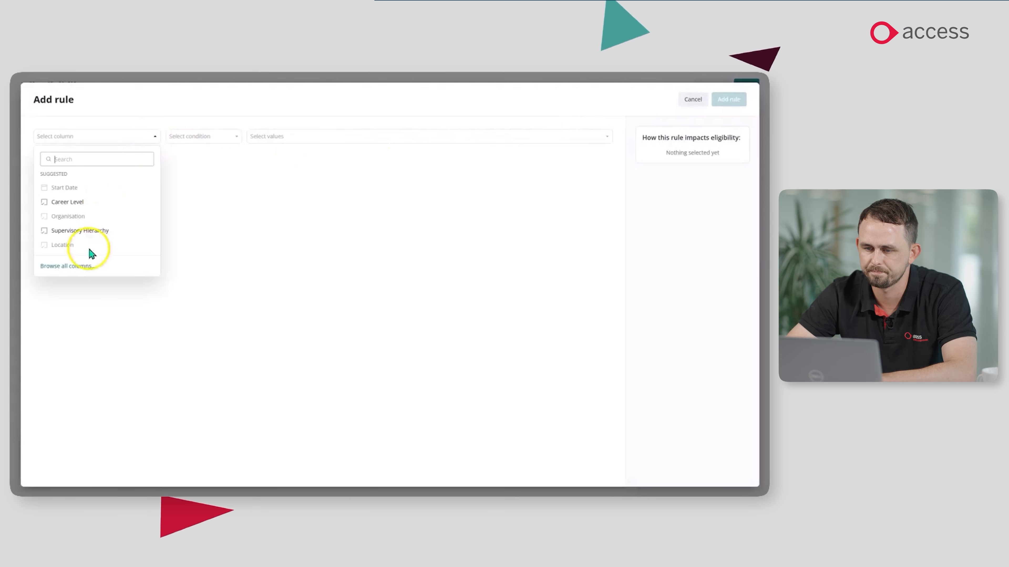
left_click(82, 265)
scroll(349, 188, "down", 10)
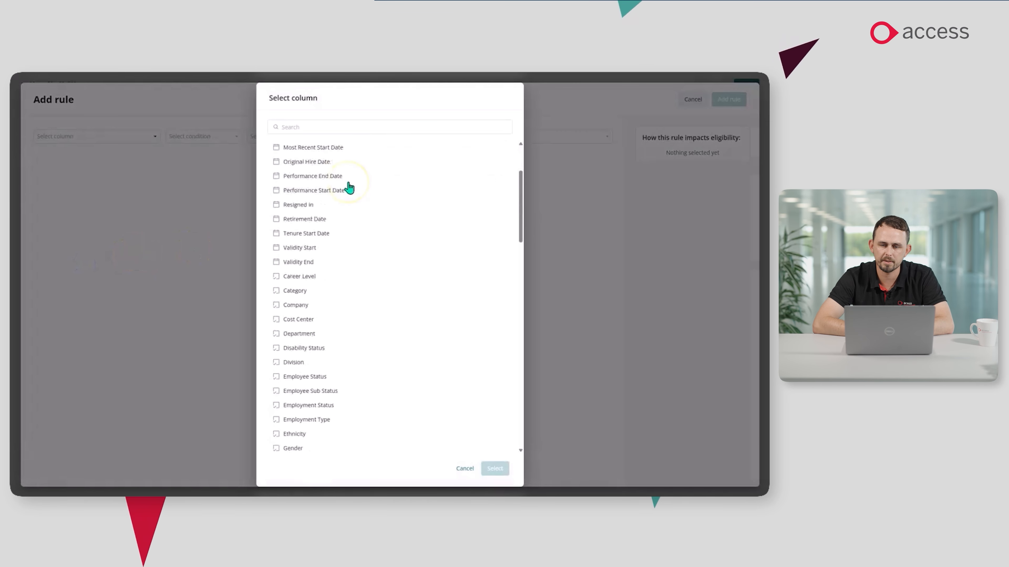
scroll(349, 188, "down", 10)
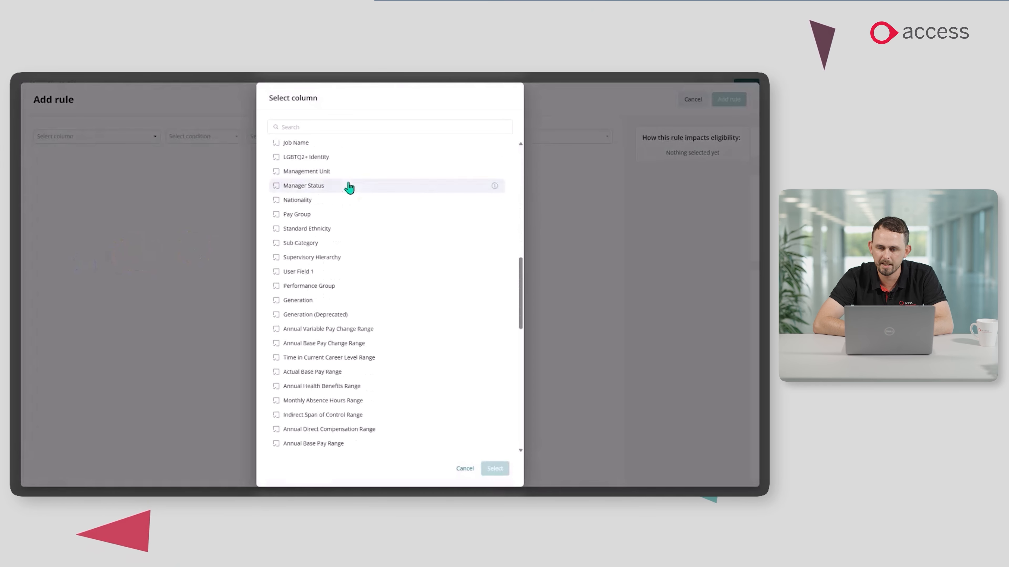
scroll(349, 187, "down", 6)
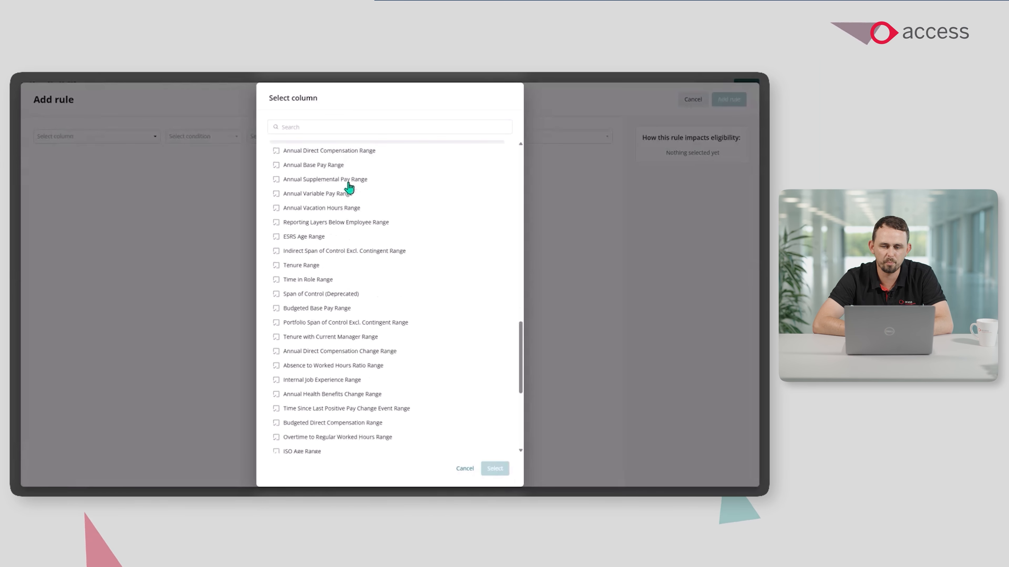
scroll(349, 188, "down", 2)
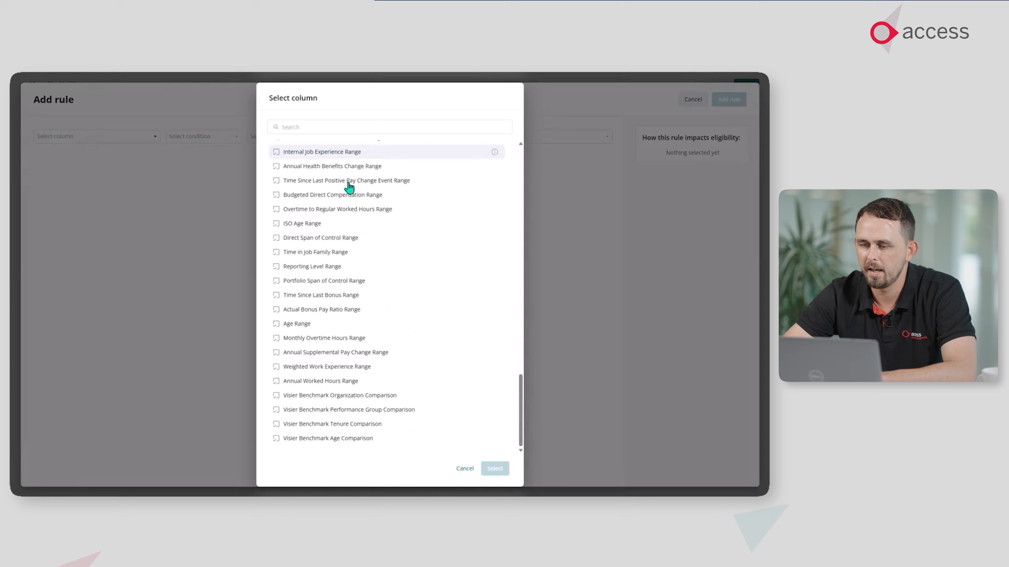
left_click(464, 469)
left_click(686, 103)
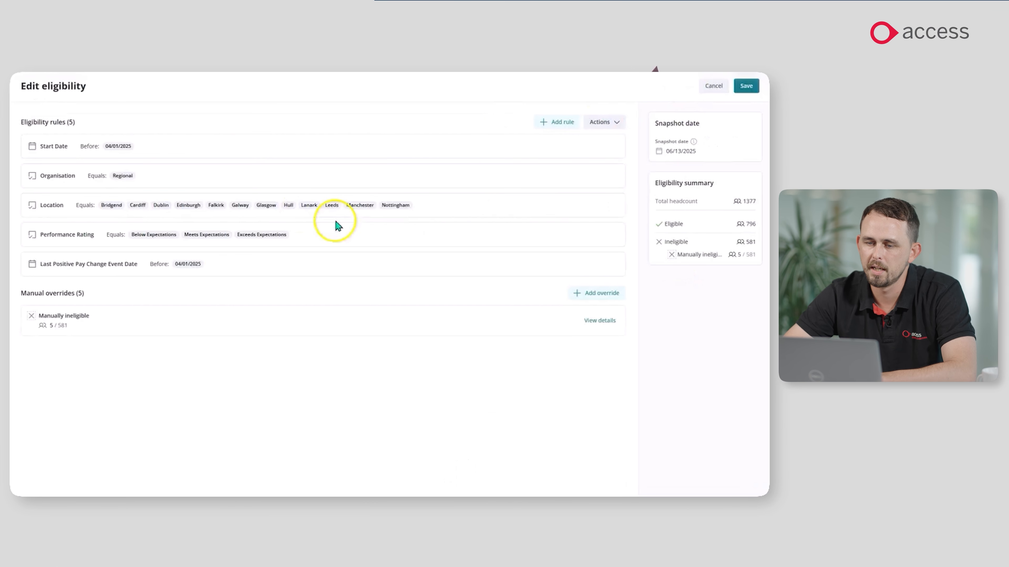
Add London to the locations included in the Location eligibility rule.
left_click(575, 206)
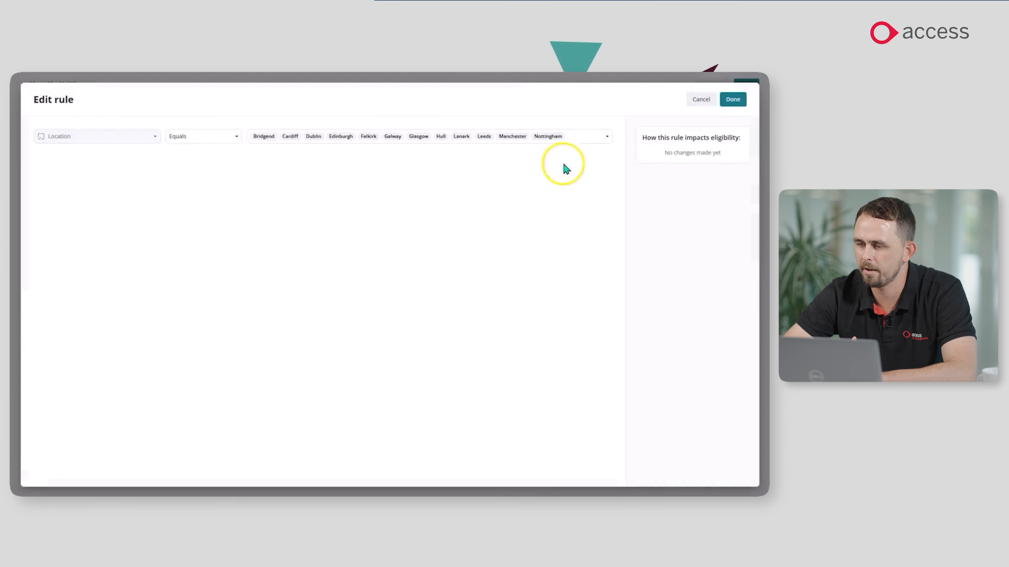
left_click(606, 137)
scroll(286, 247, "down", 3)
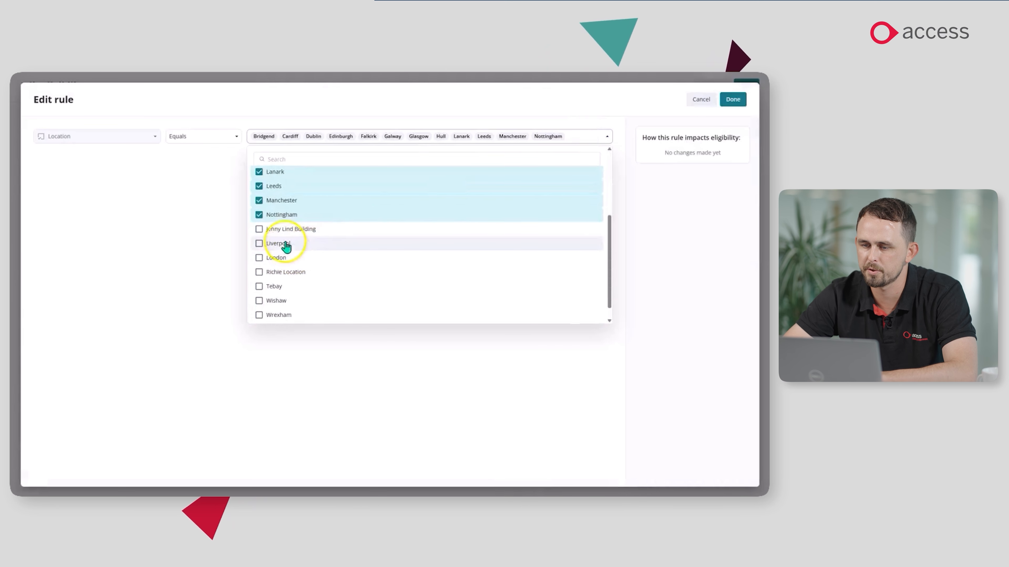
left_click(284, 258)
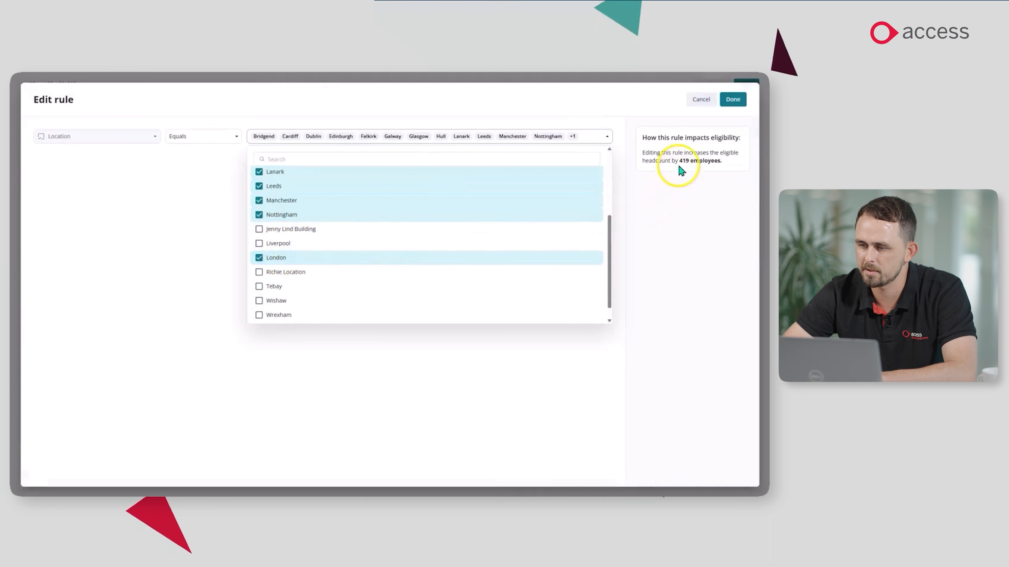
left_click(733, 99)
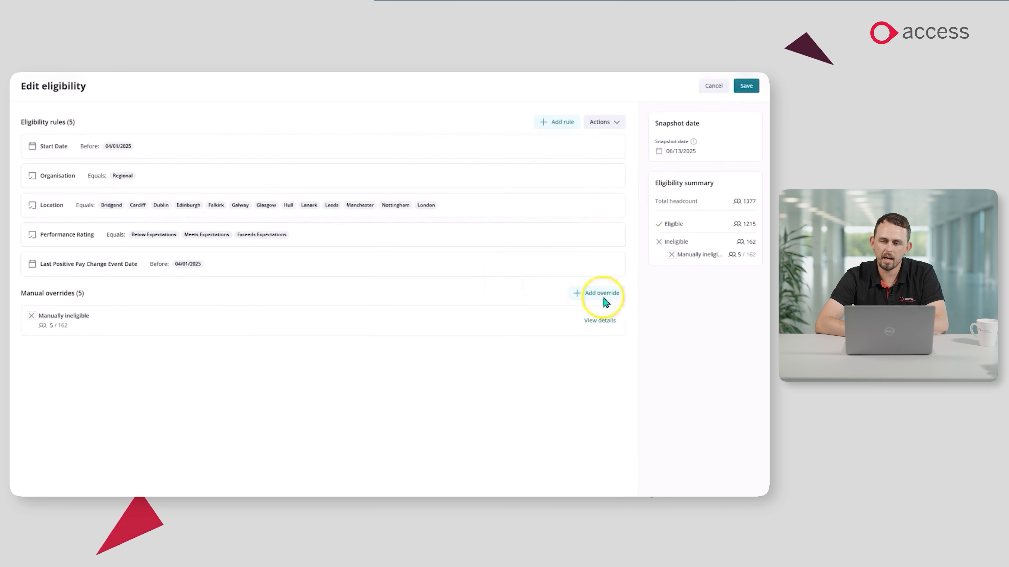
Review the manually ineligible employees in the manual overrides and save the changes to the eligibility criteria.
left_click(601, 320)
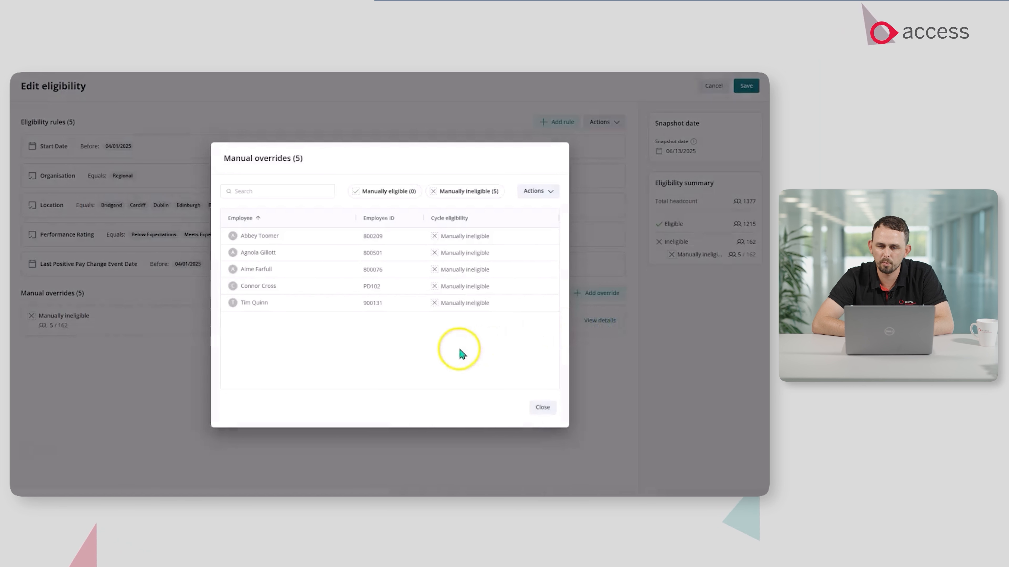
left_click(540, 408)
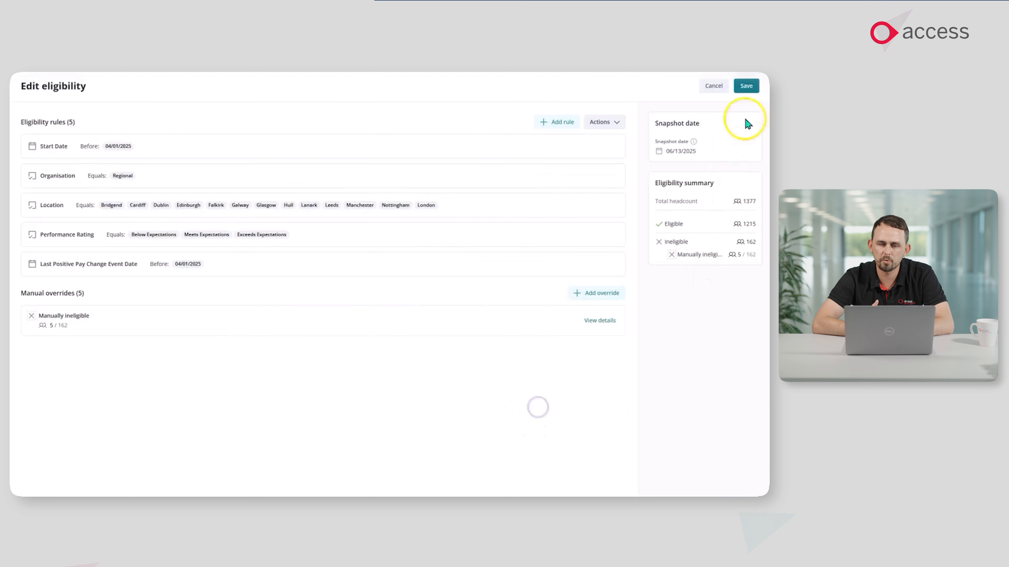
left_click(747, 88)
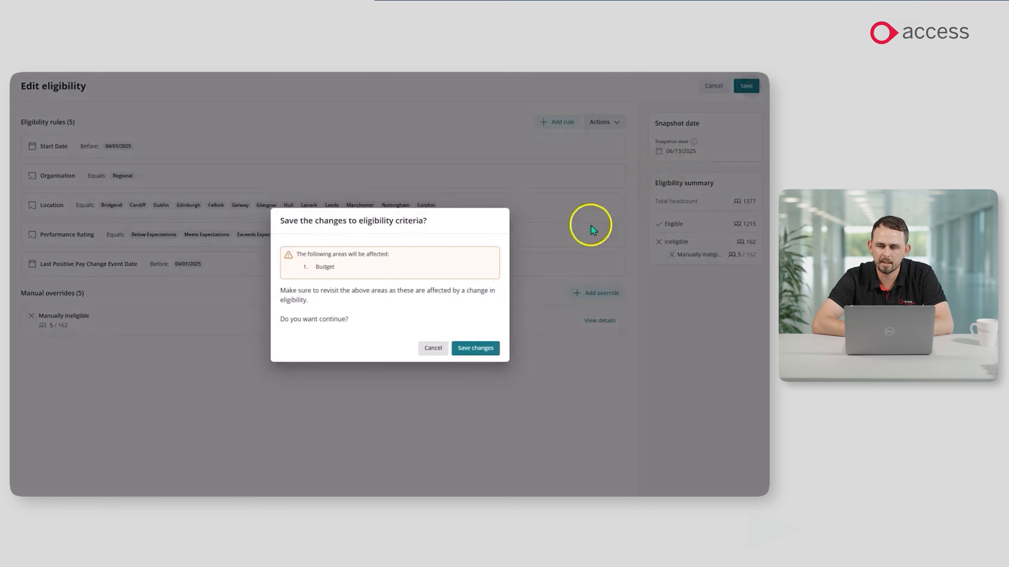
left_click(461, 349)
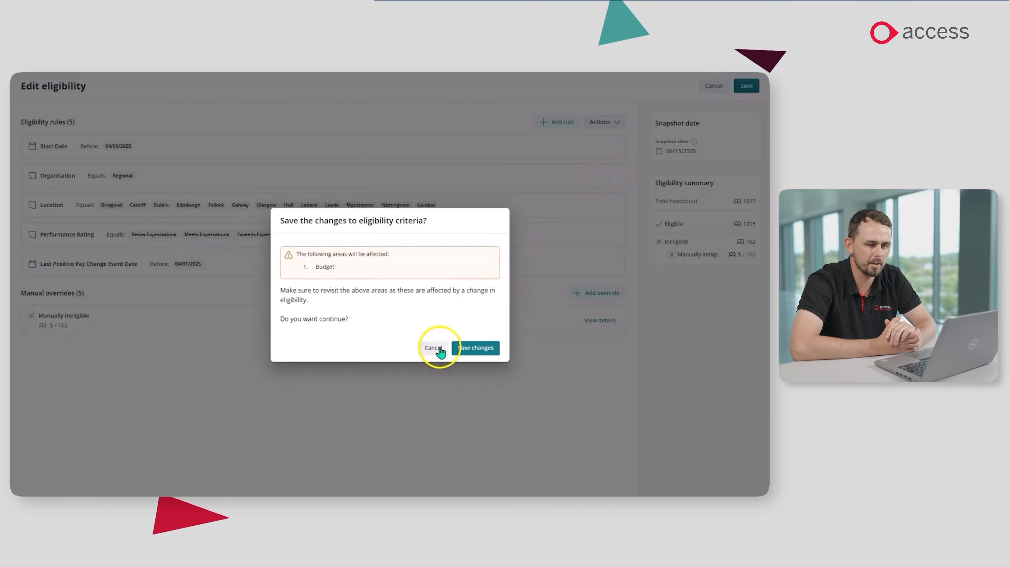
left_click(439, 348)
left_click(742, 87)
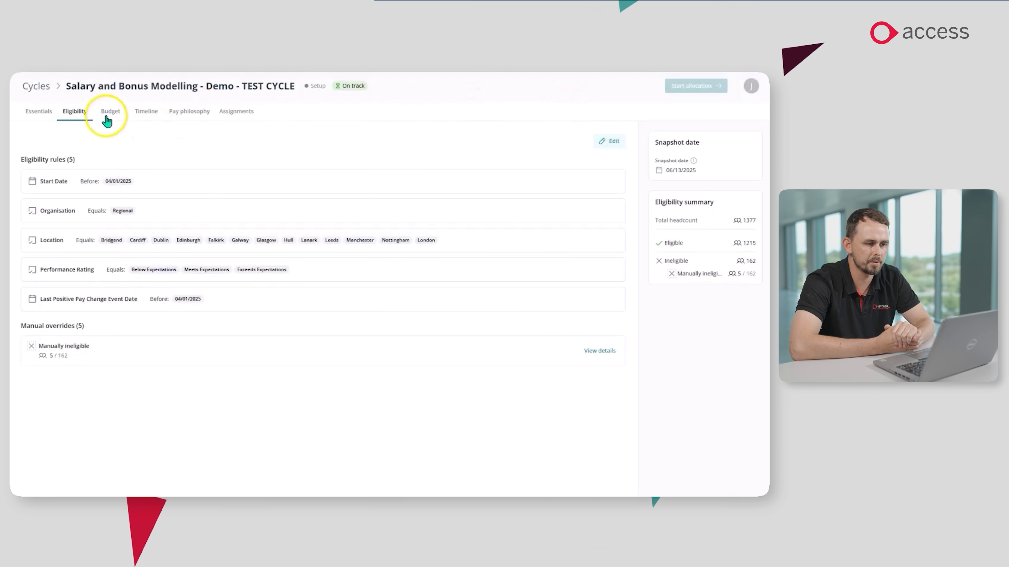
Set the cycle's total base pay budget to 10%.
left_click(107, 116)
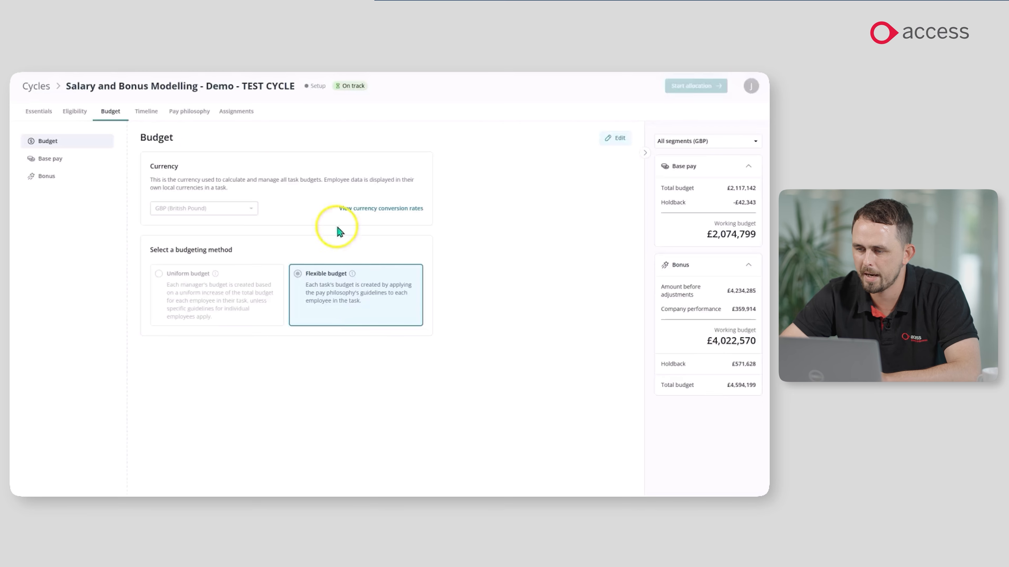
left_click(50, 159)
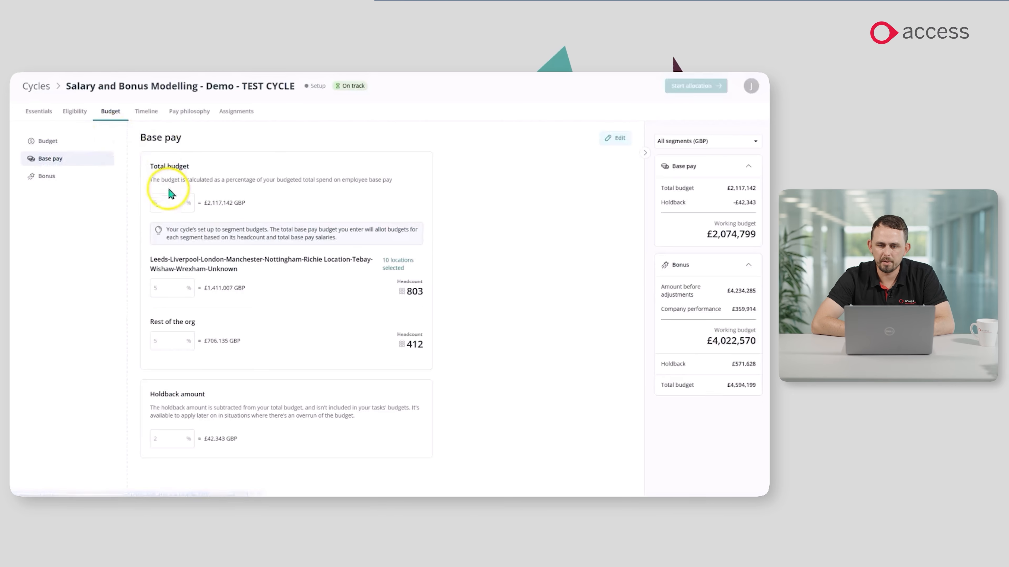
left_click(622, 141)
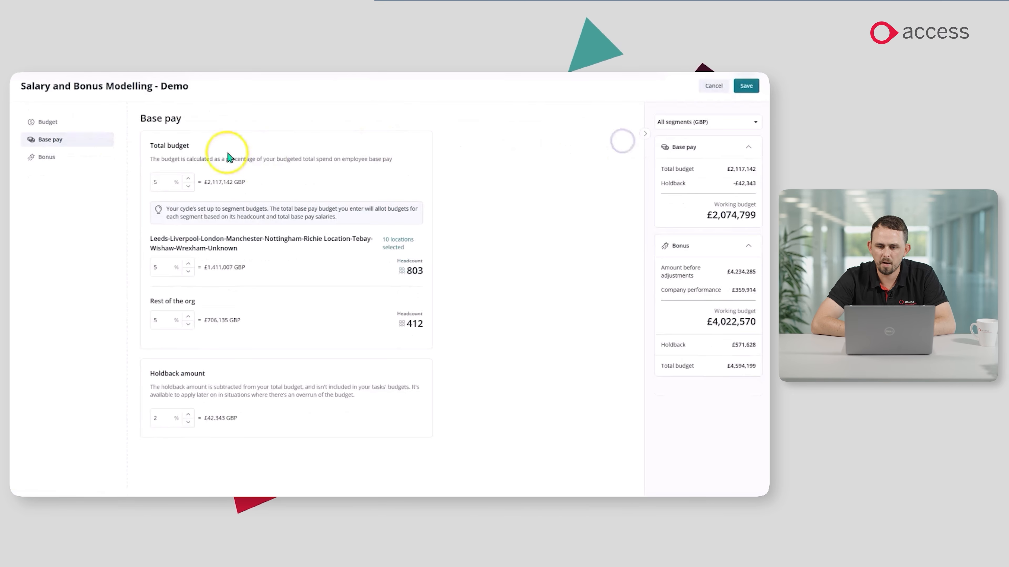
double_click(166, 181)
type("10")
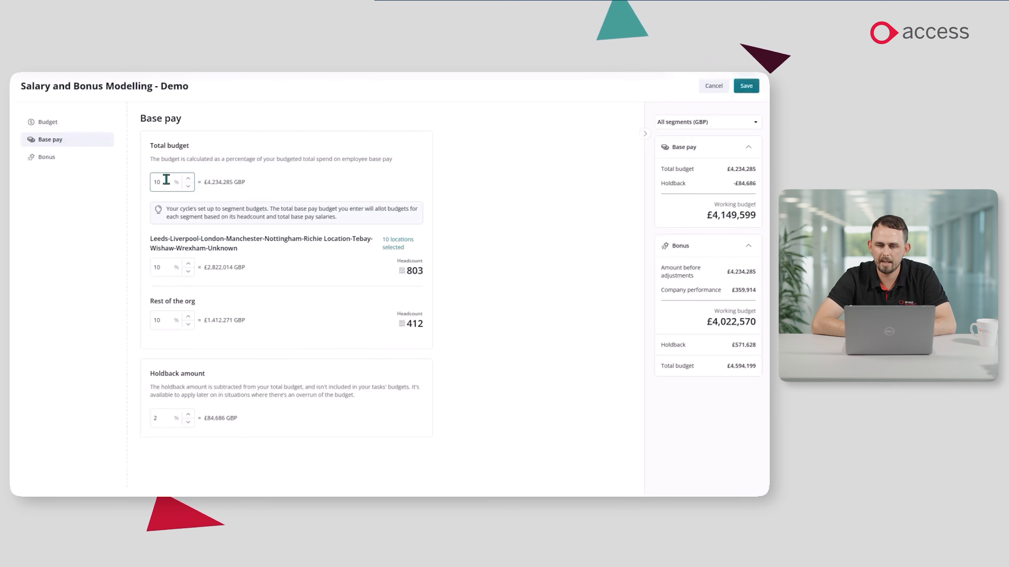
left_click(117, 174)
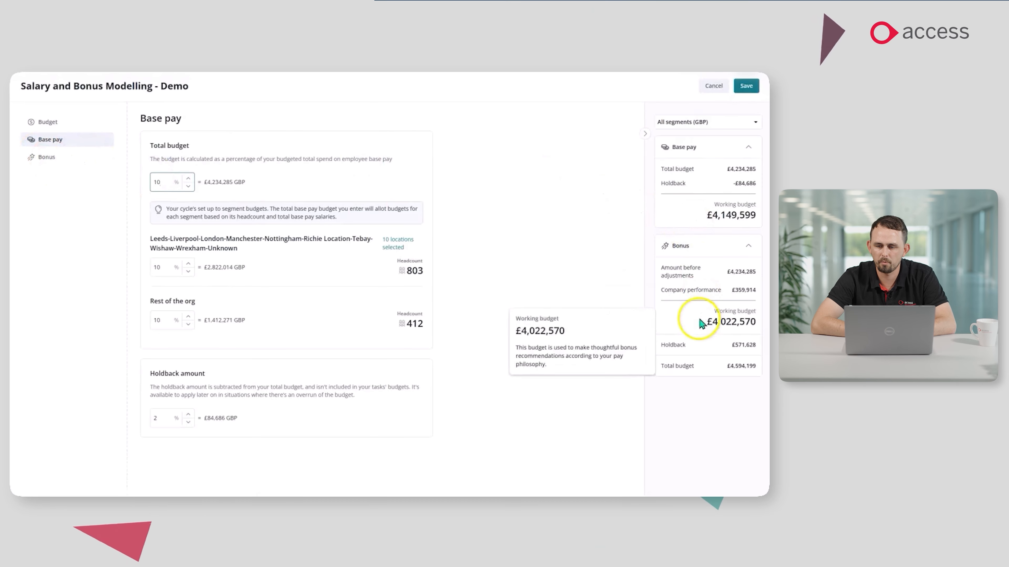
Review the bonus eligibility by budget segment and save the budget changes.
left_click(47, 157)
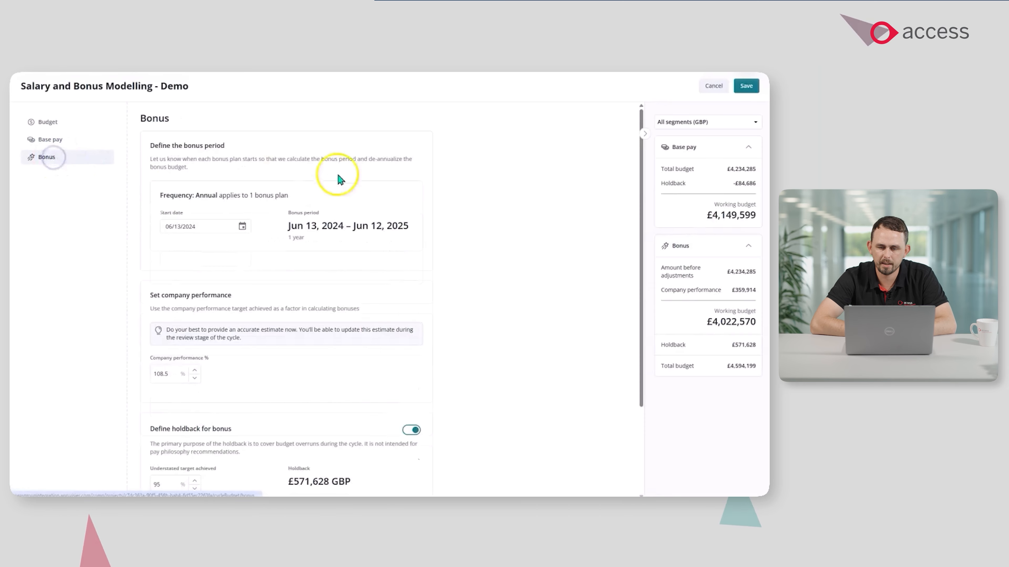
left_click(209, 148)
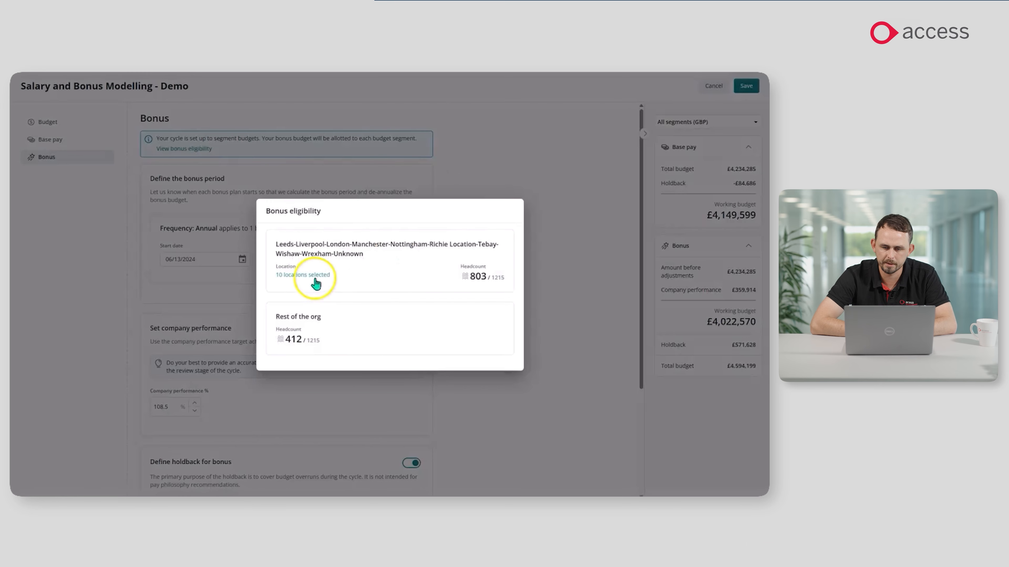
left_click(564, 170)
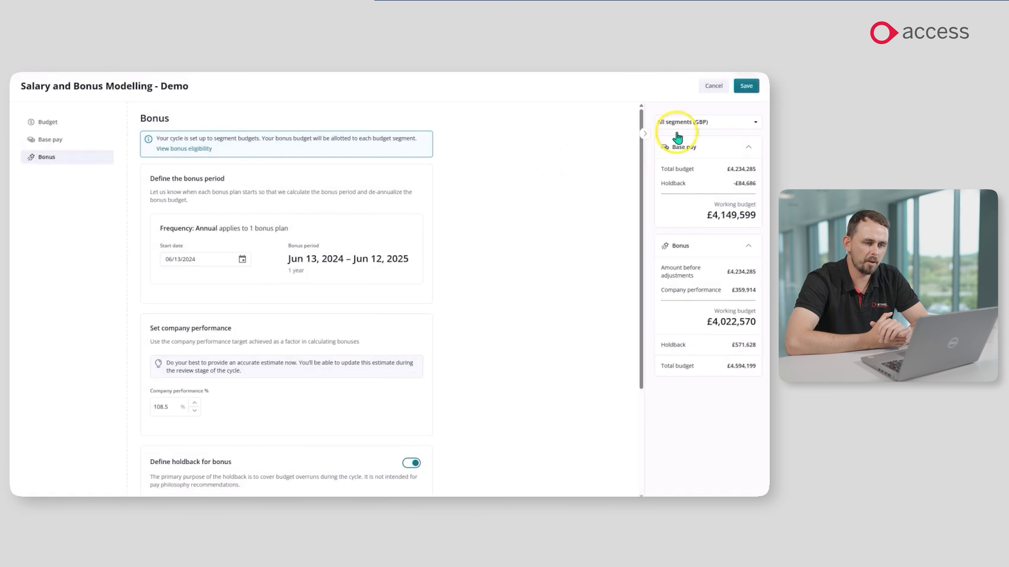
left_click(746, 87)
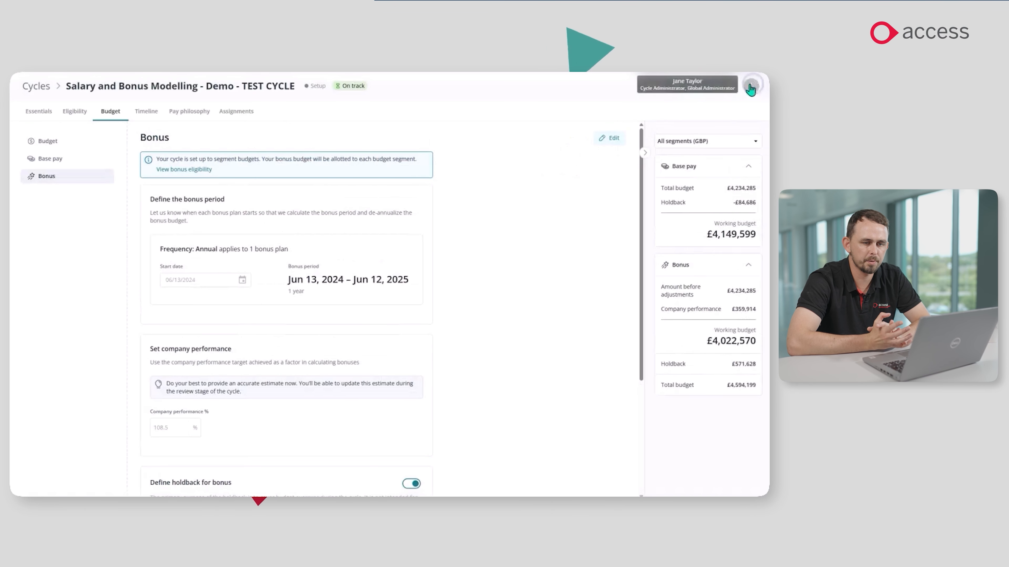
Try setting the Setup stage's end date to 06/26/2025 in the timeline milestones, and discard the change.
left_click(144, 112)
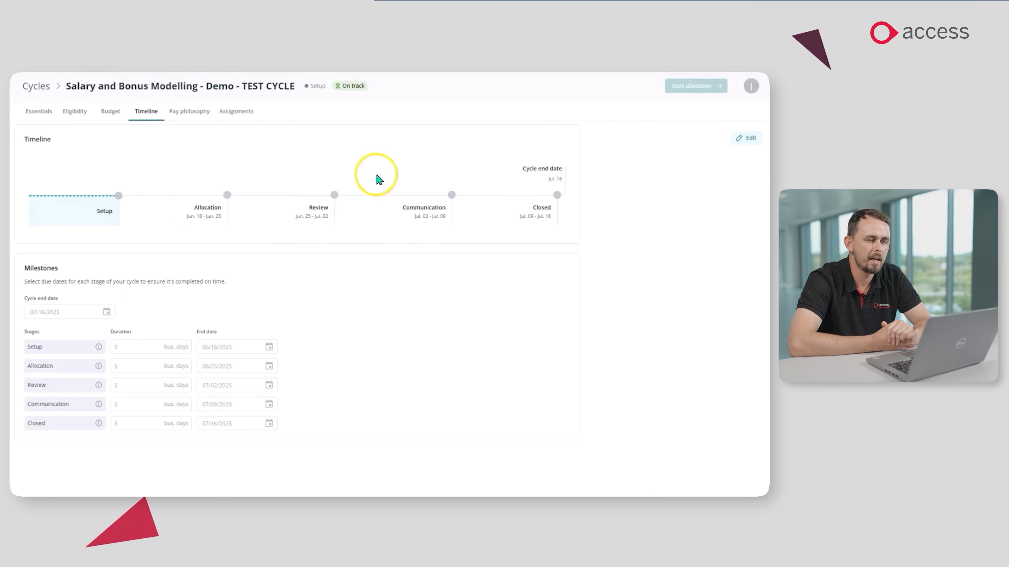
left_click(742, 139)
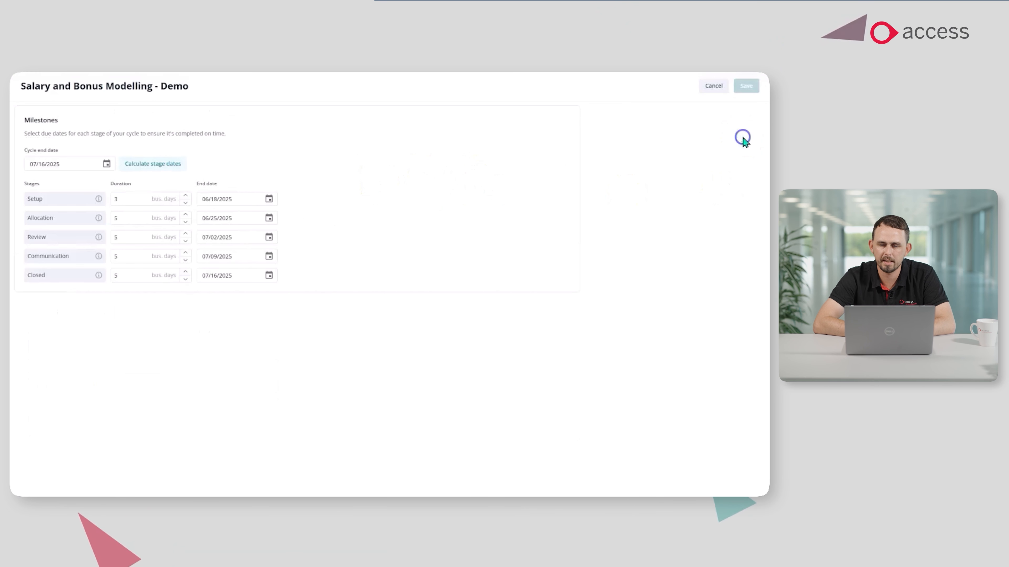
left_click(269, 200)
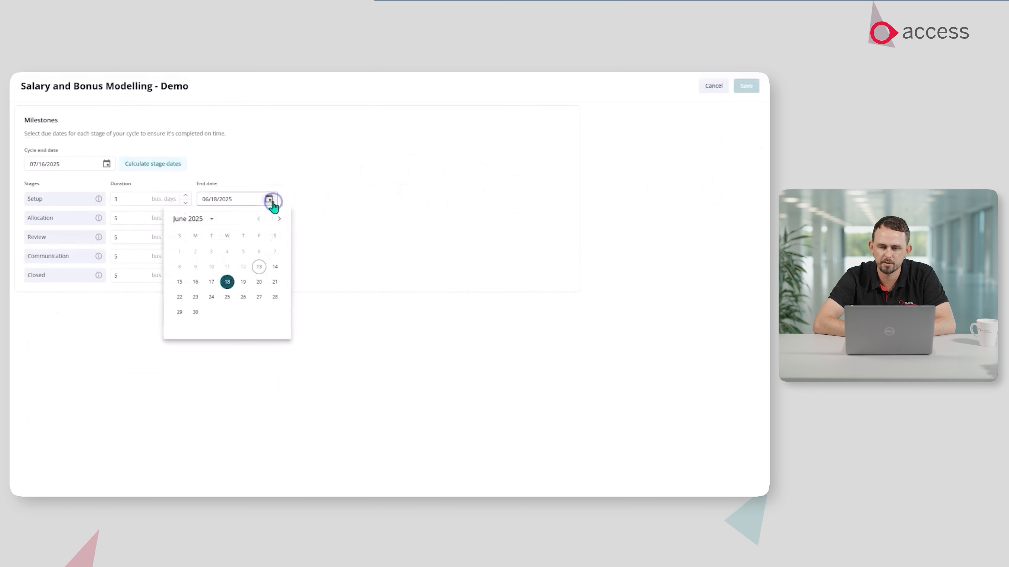
left_click(243, 298)
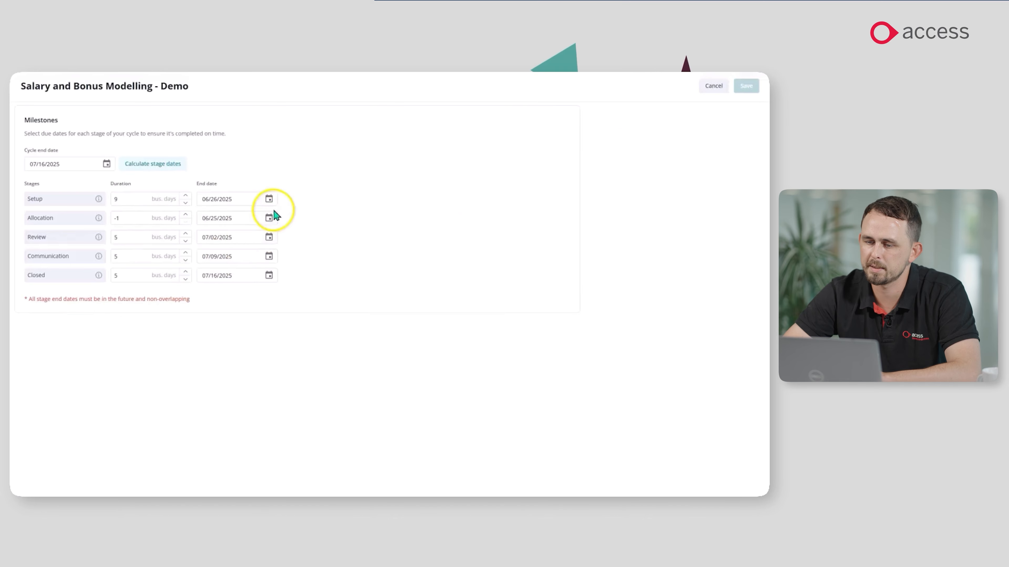
left_click(712, 87)
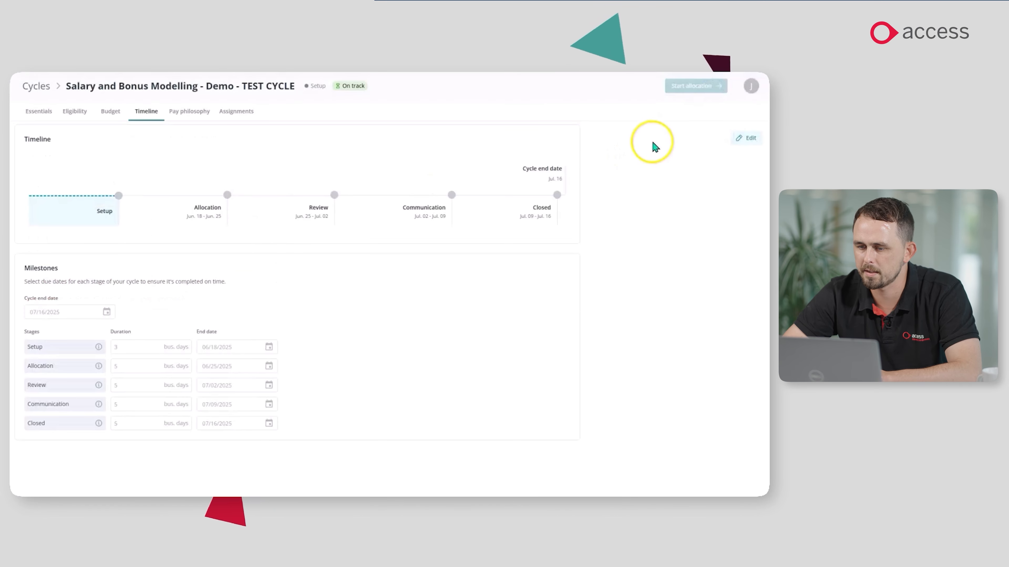
Set up the pay philosophy with the Equal increases for all preset and open the philosophy of the segment covering Leeds, Liverpool and London.
left_click(190, 113)
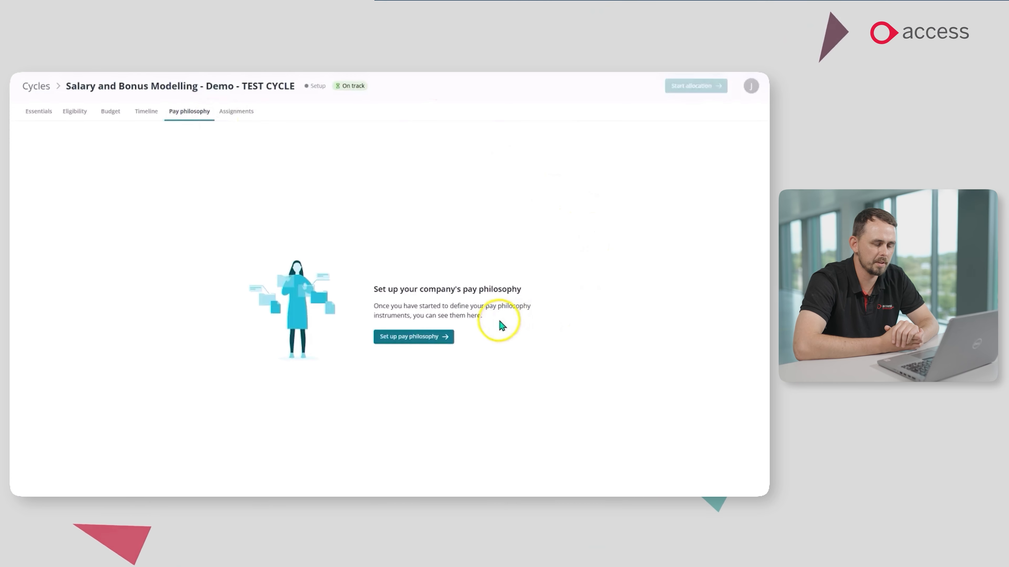
left_click(415, 342)
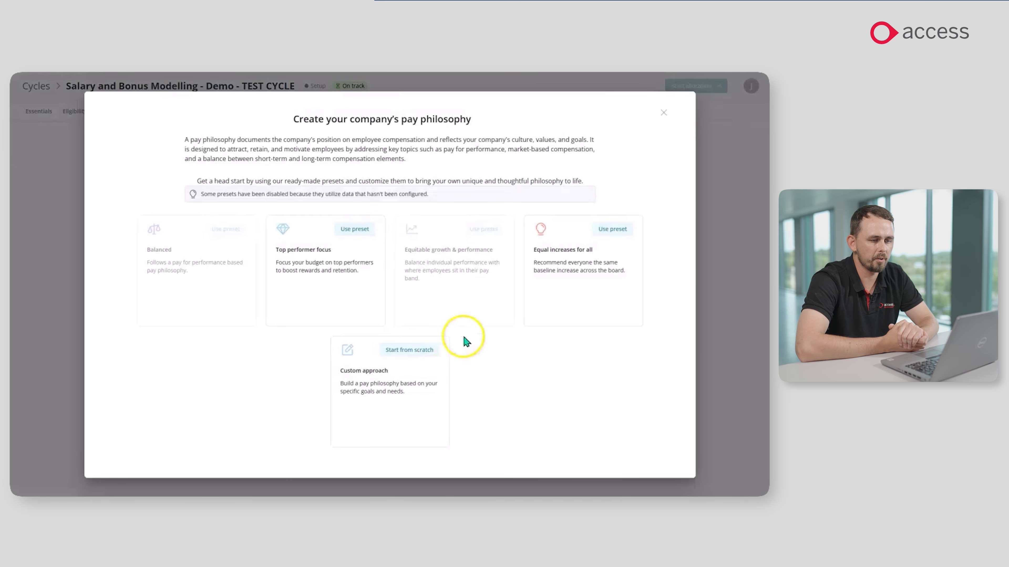
left_click(620, 231)
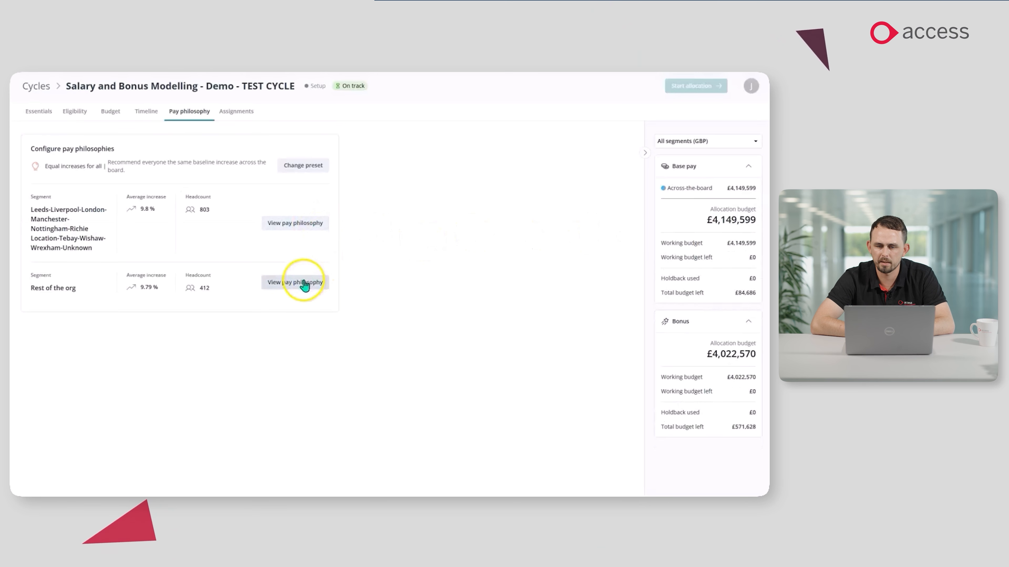
left_click(312, 224)
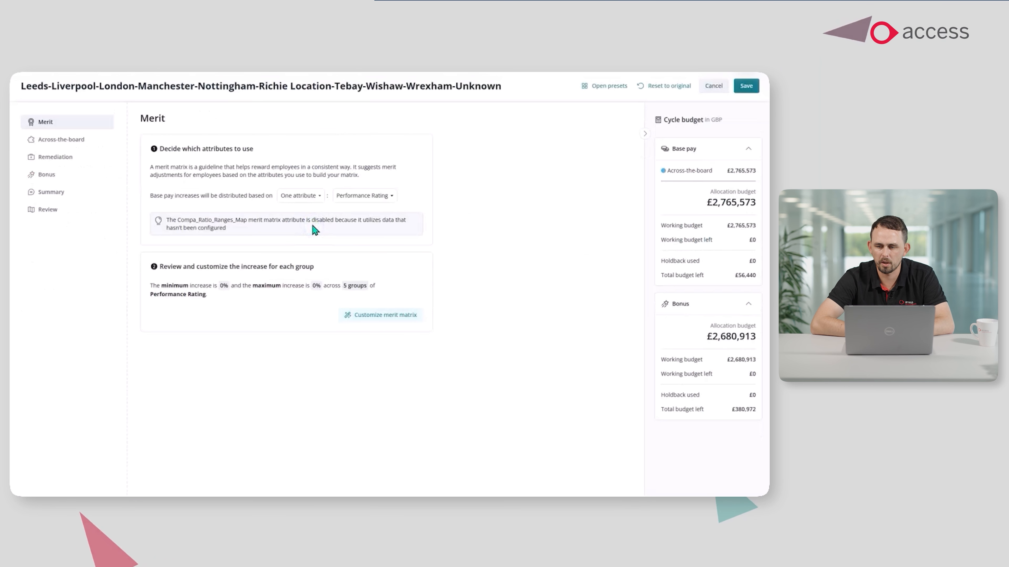
Try setting the segment's overall across-the-board increase to 5% as a mandatory minimum increase, and discard the change.
left_click(56, 139)
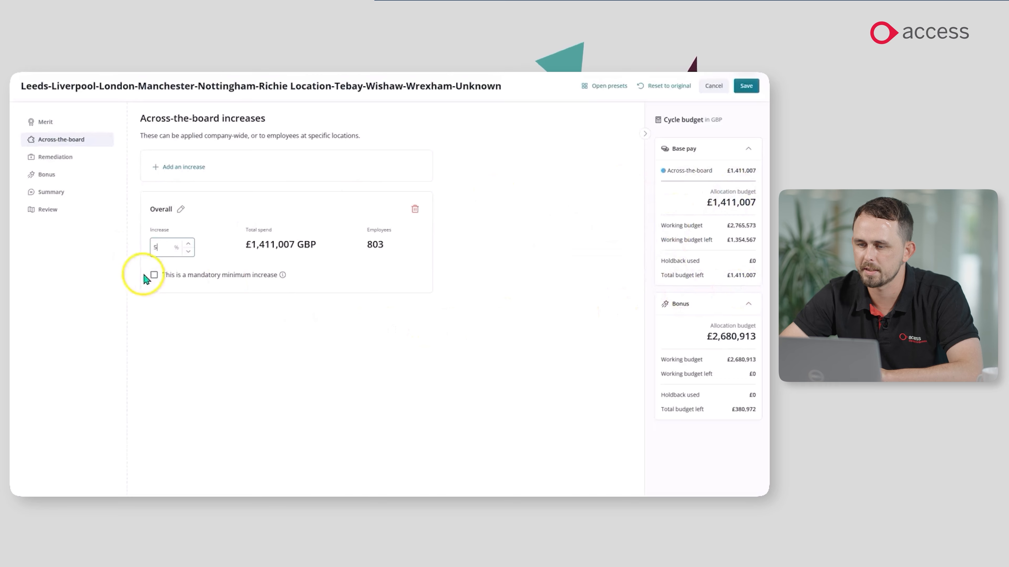
left_click(155, 275)
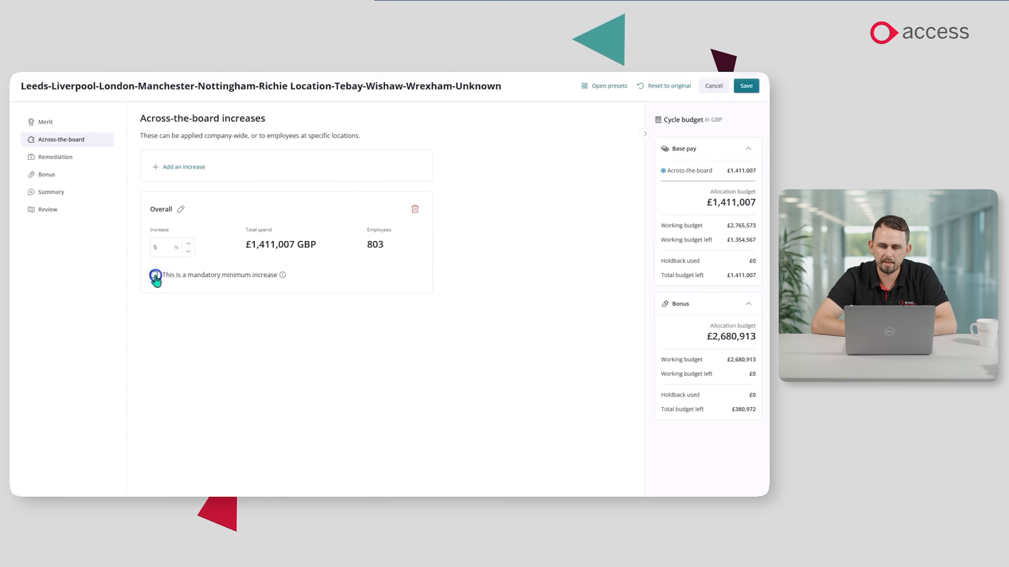
left_click(719, 88)
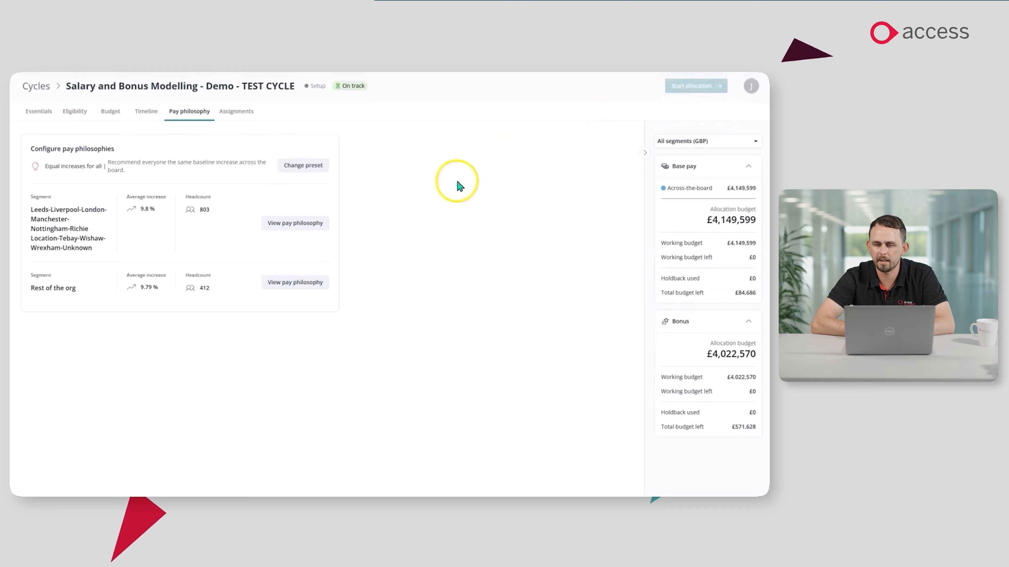
Review the remediation and bonus settings in the Rest of the org segment's pay philosophy and leave it without saving.
left_click(309, 287)
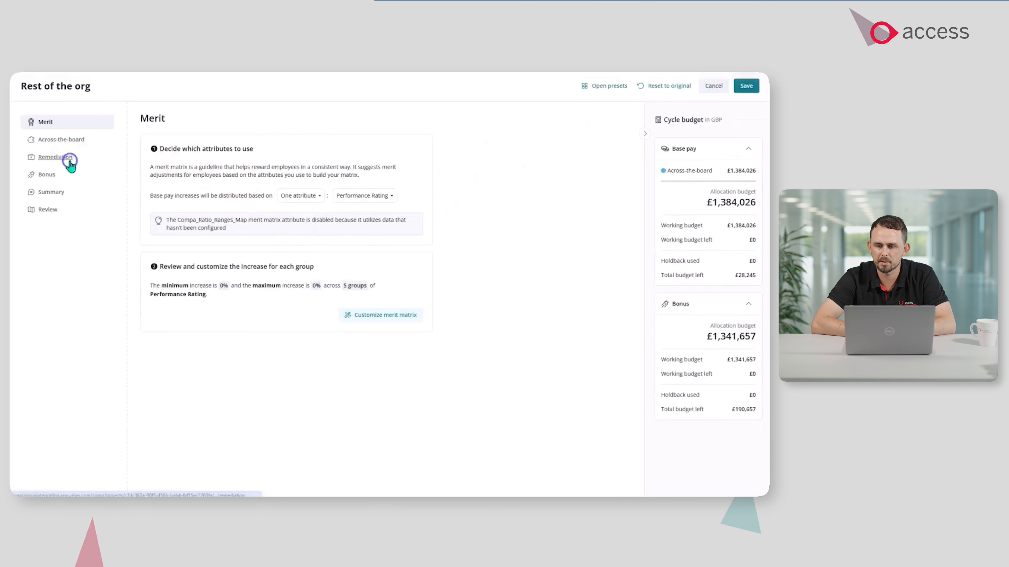
left_click(56, 158)
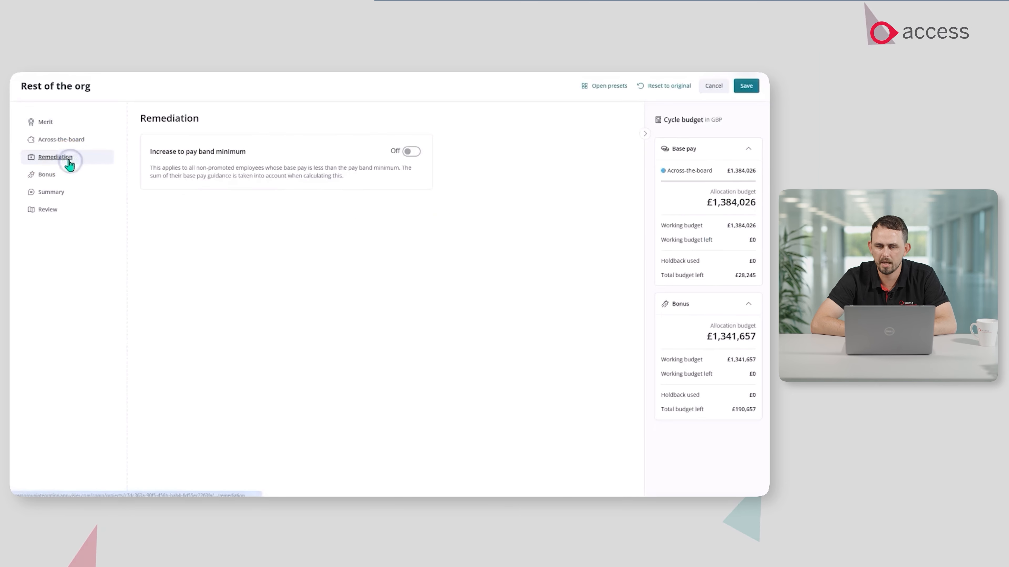
left_click(54, 177)
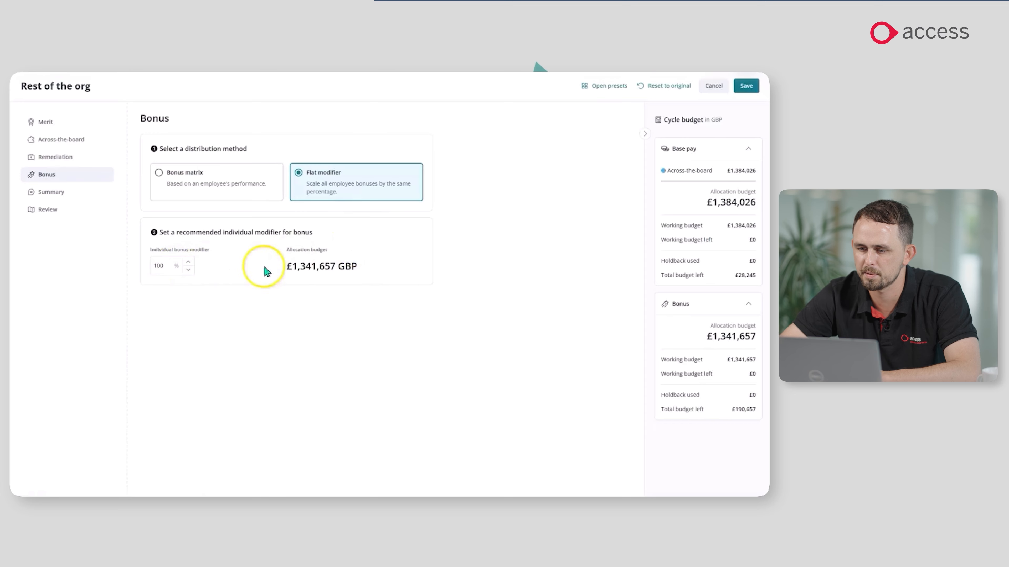
left_click(714, 86)
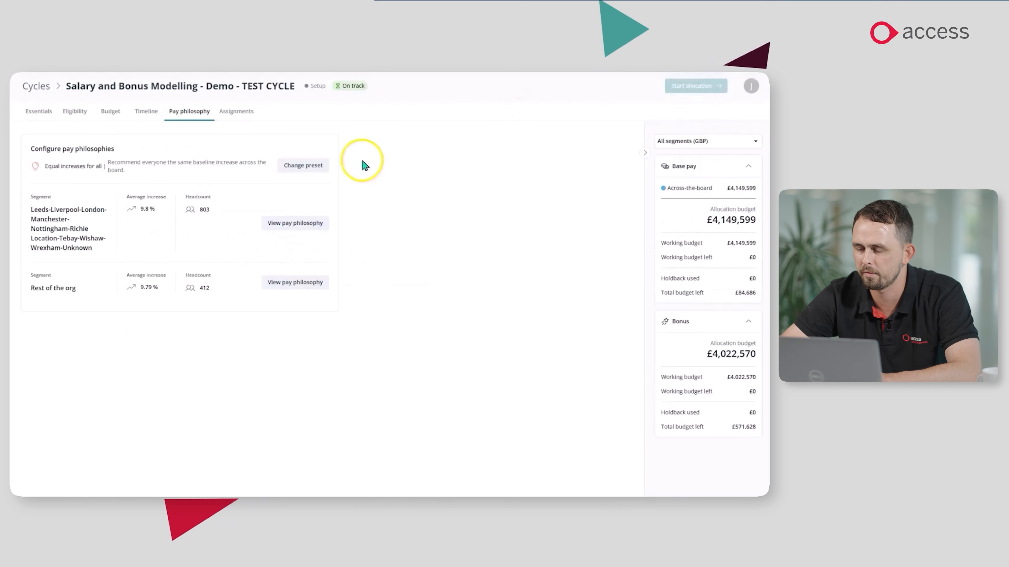
Change the cycle's pay philosophy preset to Top performer focus.
left_click(302, 166)
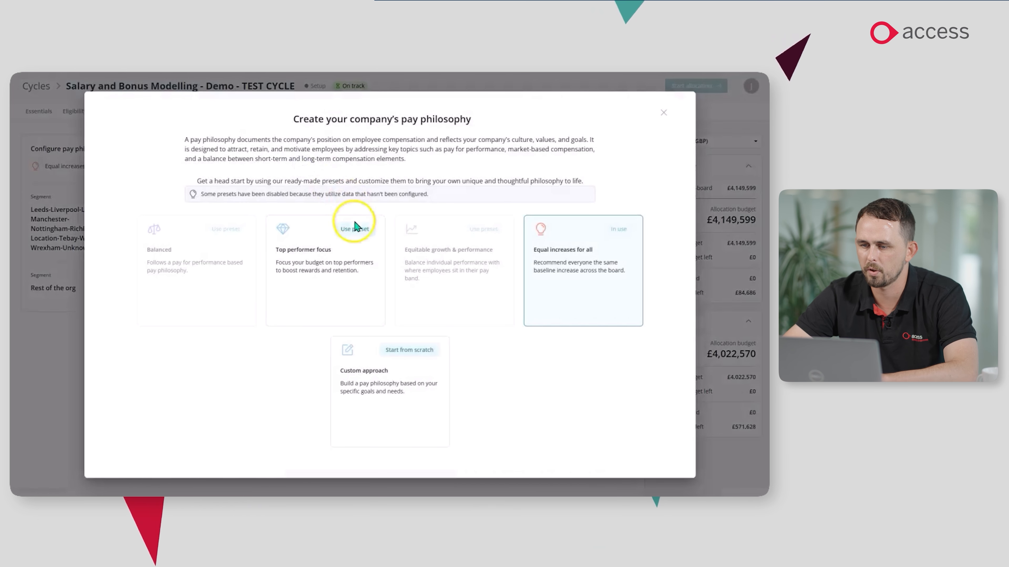
left_click(354, 230)
left_click(465, 310)
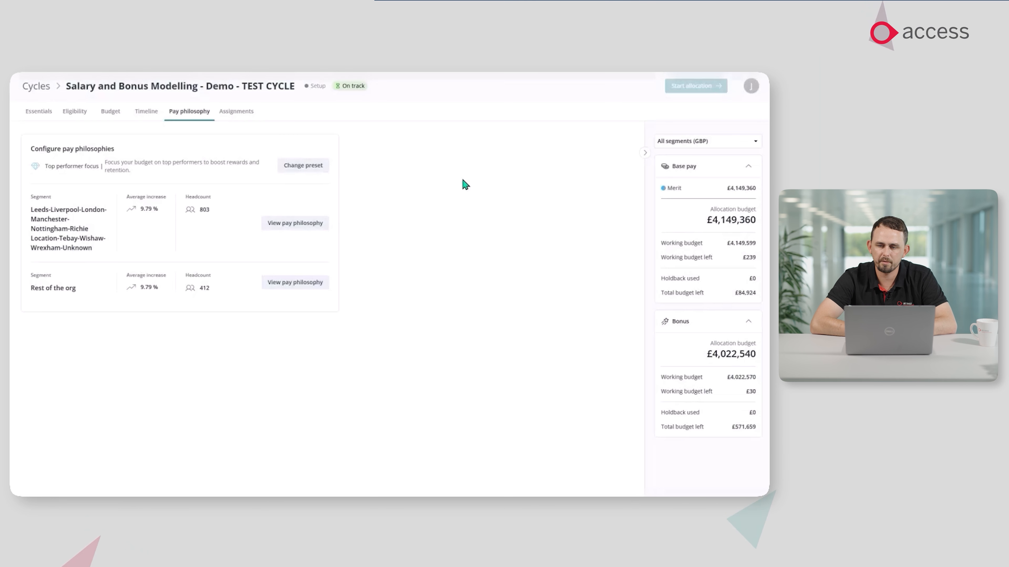
In the merit matrix of the segment covering Leeds, Liverpool and London, set the Ineligible and Unknown increases to 0%.
left_click(287, 230)
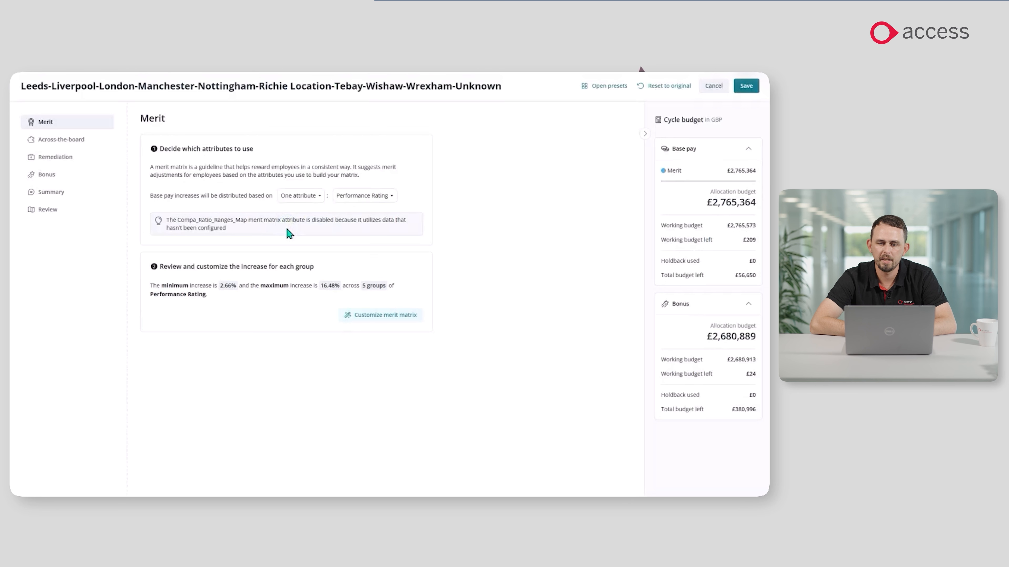
left_click(383, 317)
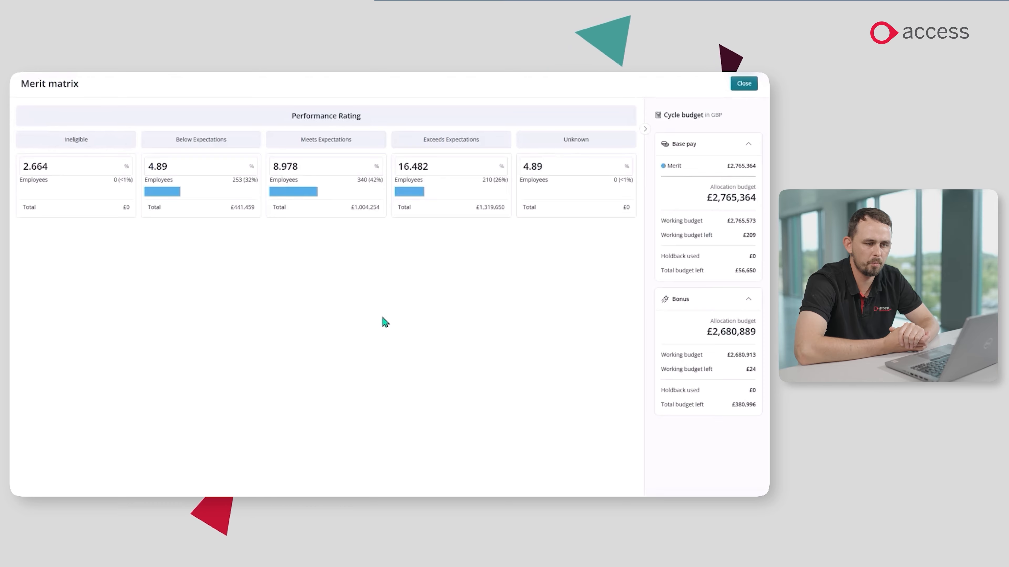
left_click(57, 170)
type("0")
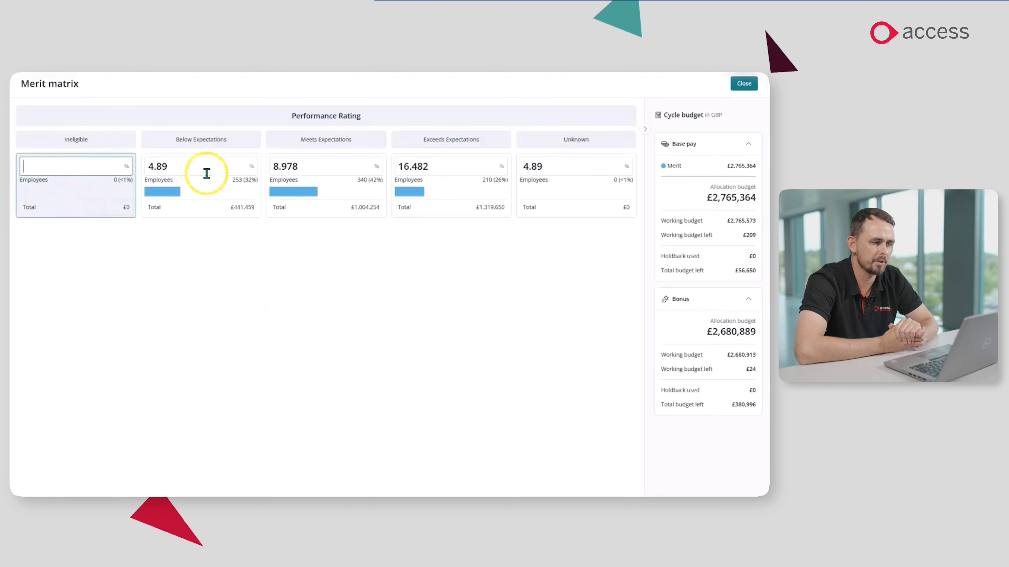
left_click(528, 173)
double_click(544, 168)
Set the merit increases to 15% for Exceeds, 9% for Meets and 3% for Below Expectations, and close the merit matrix.
left_click(432, 164)
double_click(434, 164)
type("15")
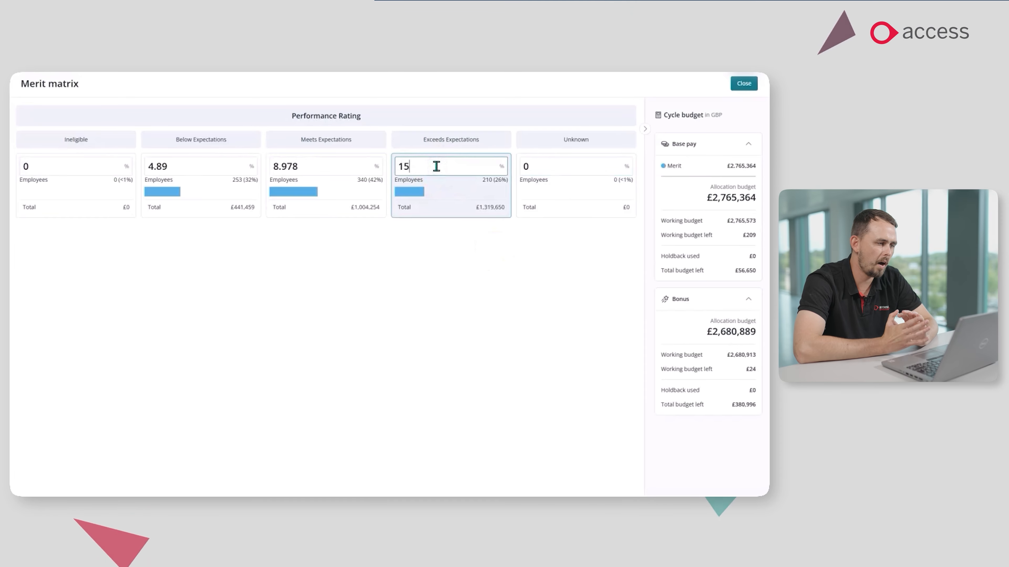
left_click(342, 162)
double_click(337, 163)
type("3")
type("9")
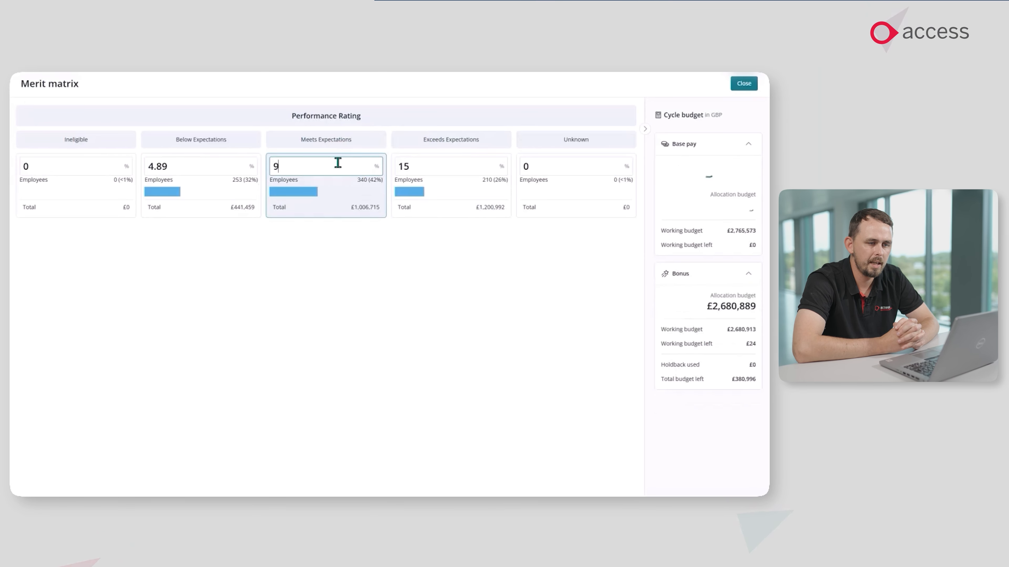
left_click(214, 168)
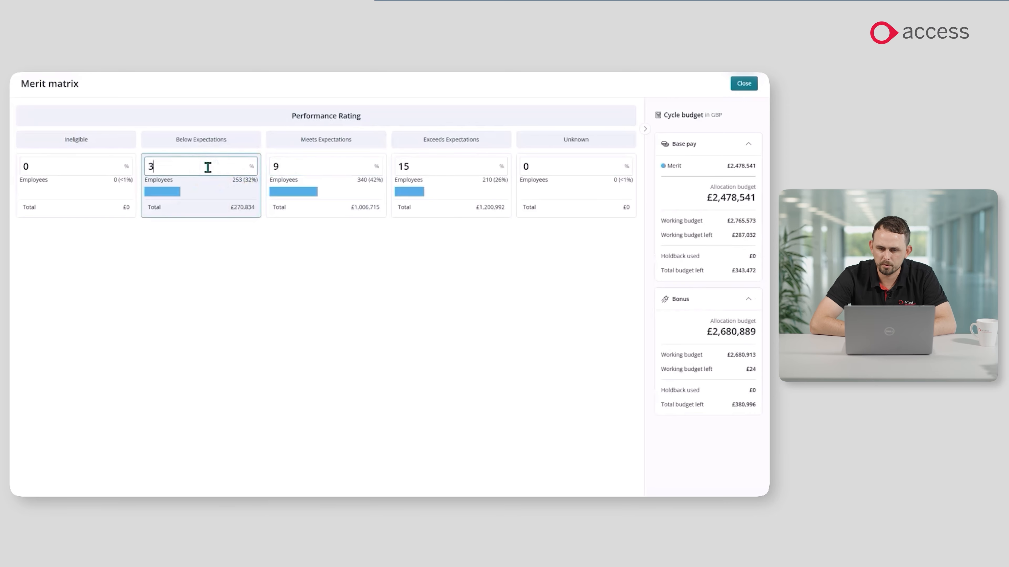
left_click(264, 293)
mouse_move(732, 220)
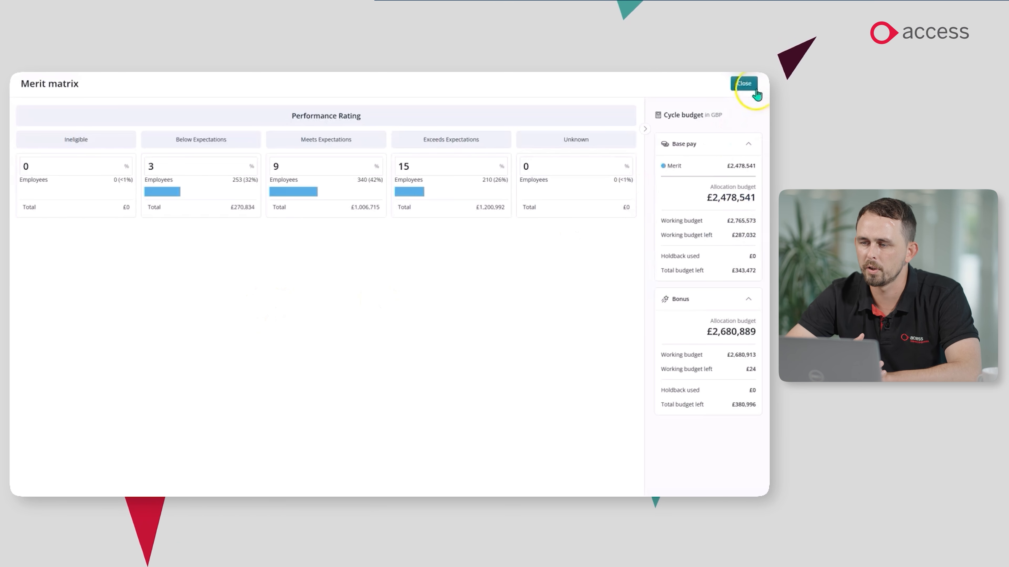
left_click(747, 85)
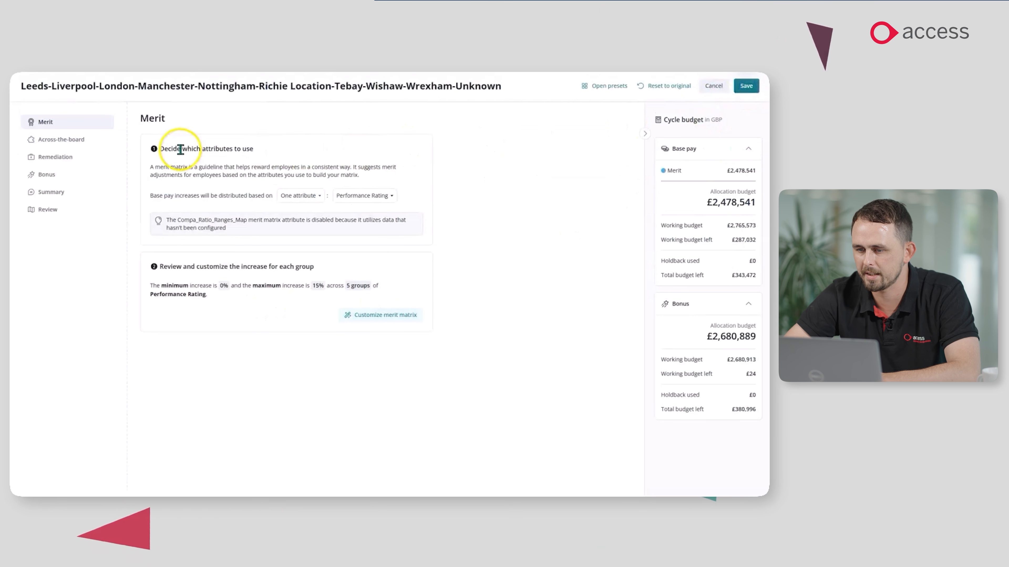
Add an across-the-board increase with only Dublin selected as an eligible location.
left_click(48, 139)
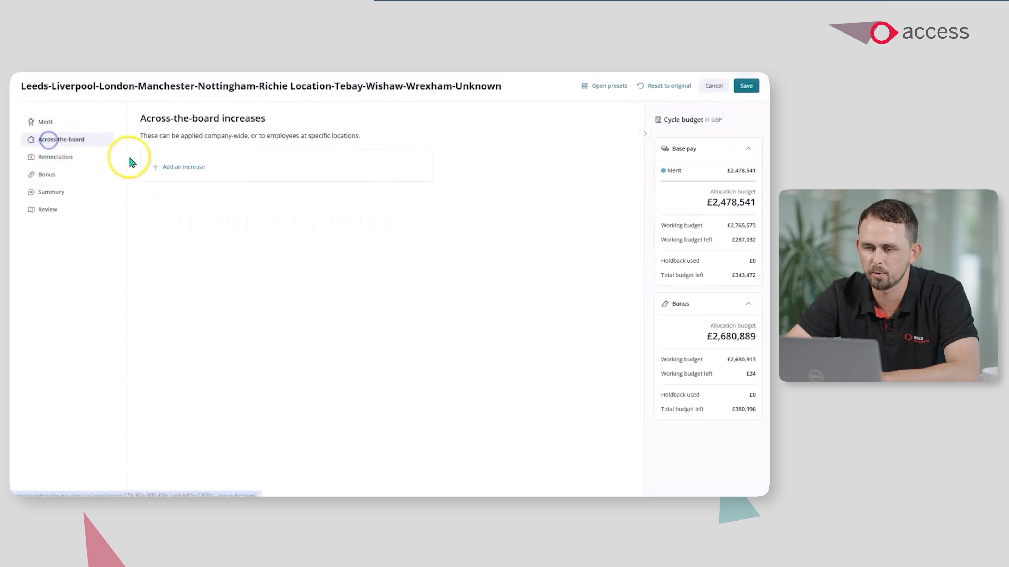
left_click(156, 167)
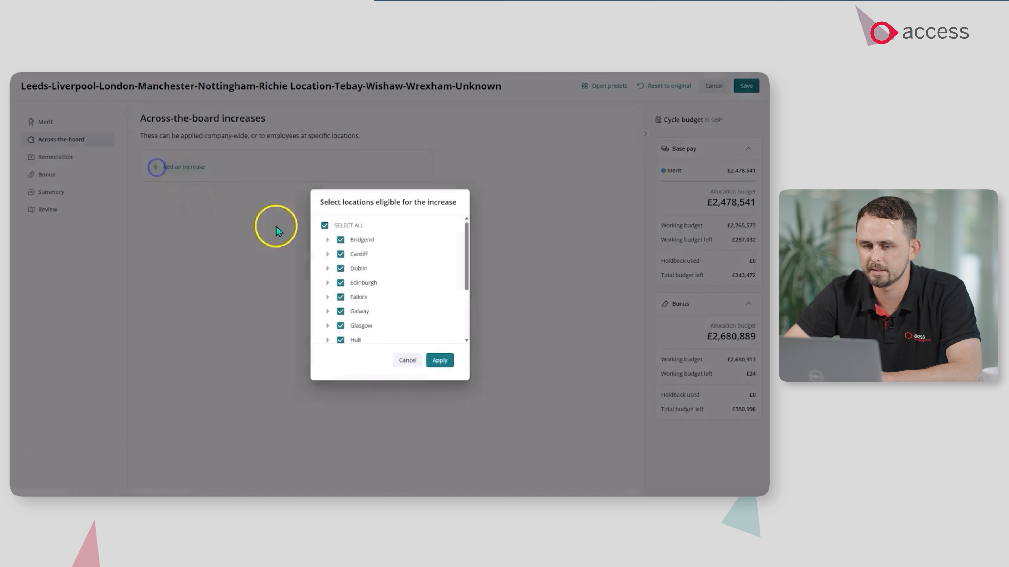
left_click(324, 226)
left_click(433, 361)
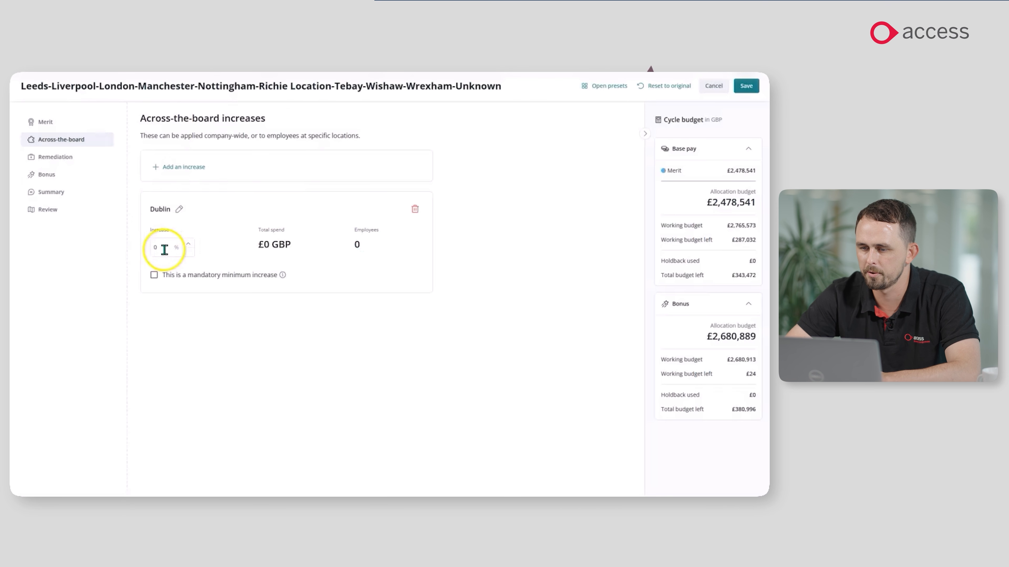
In the segment's bonus matrix, set the Unknown and Ineligible ratings to 0%.
left_click(68, 157)
left_click(55, 178)
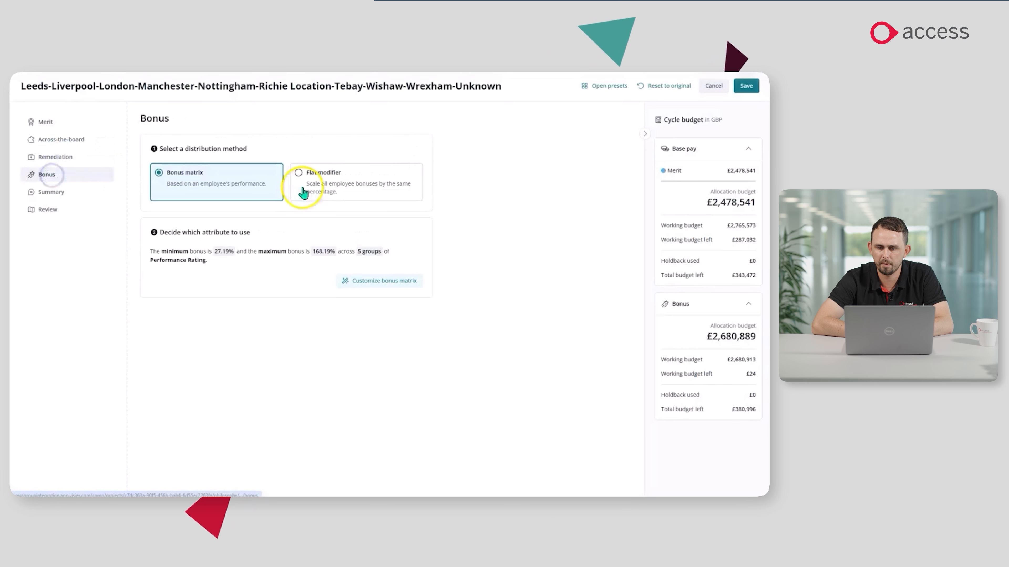
left_click(383, 279)
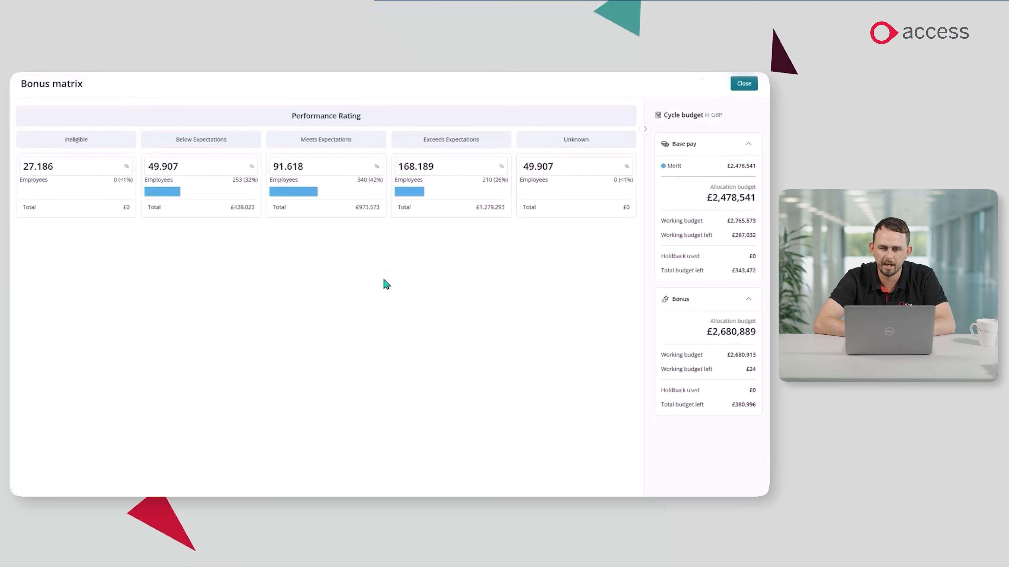
left_click(547, 164)
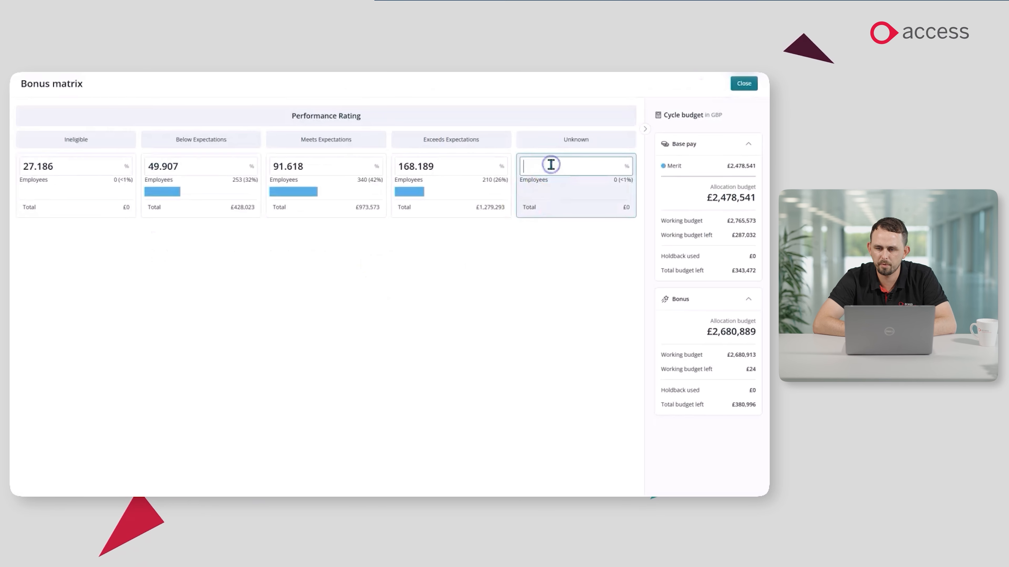
type("0")
left_click(75, 164)
type("0")
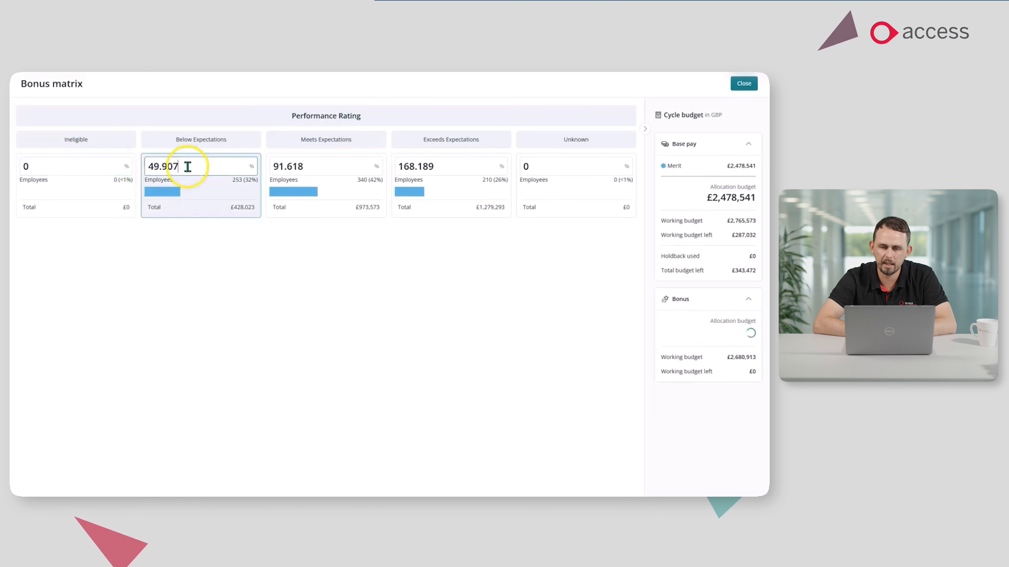
Set the bonus to 50% for Below Expectations and 90% for Meets Expectations, and close the bonus matrix.
left_click(188, 167)
type("50")
left_click(551, 288)
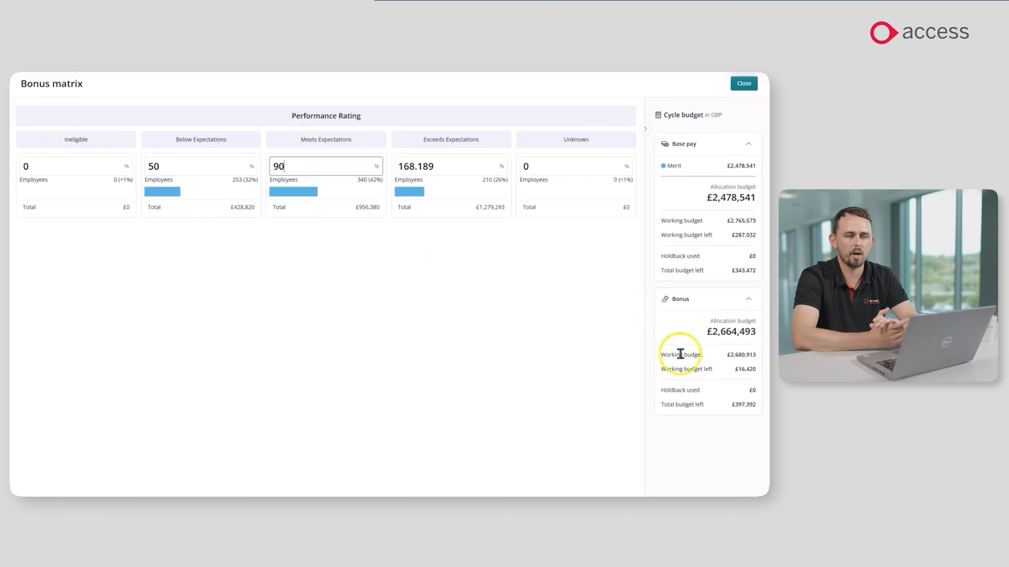
mouse_move(692, 356)
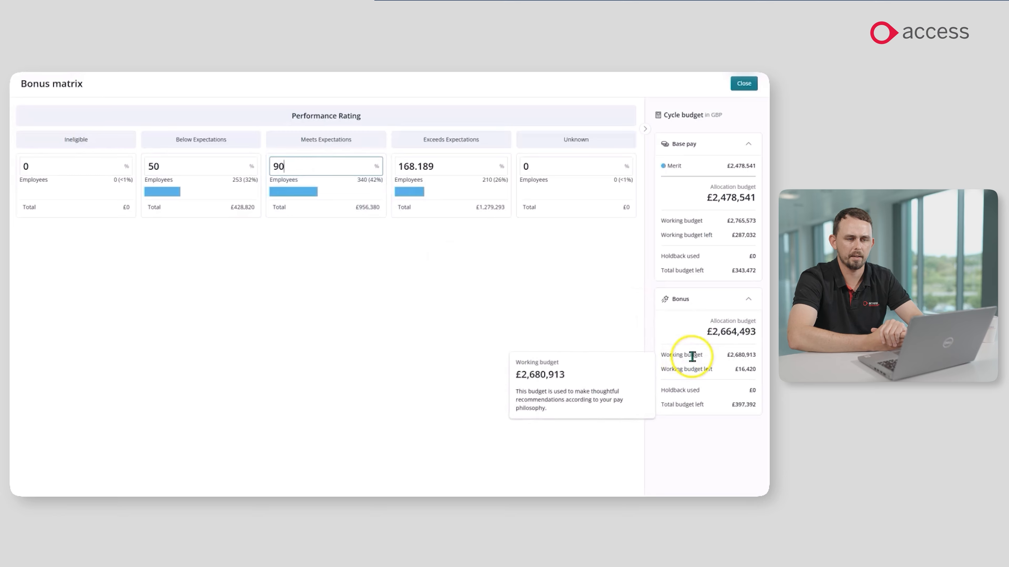
left_click(752, 84)
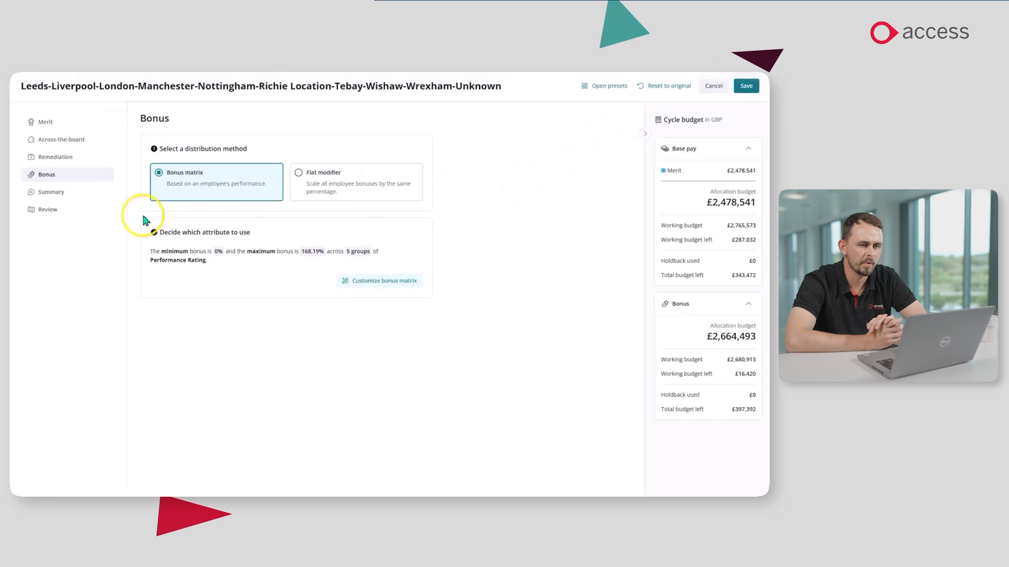
Review the employees' base pay and bonus guidance converted to GBP with one employee's pay breakdown, and save the pay philosophy.
left_click(46, 212)
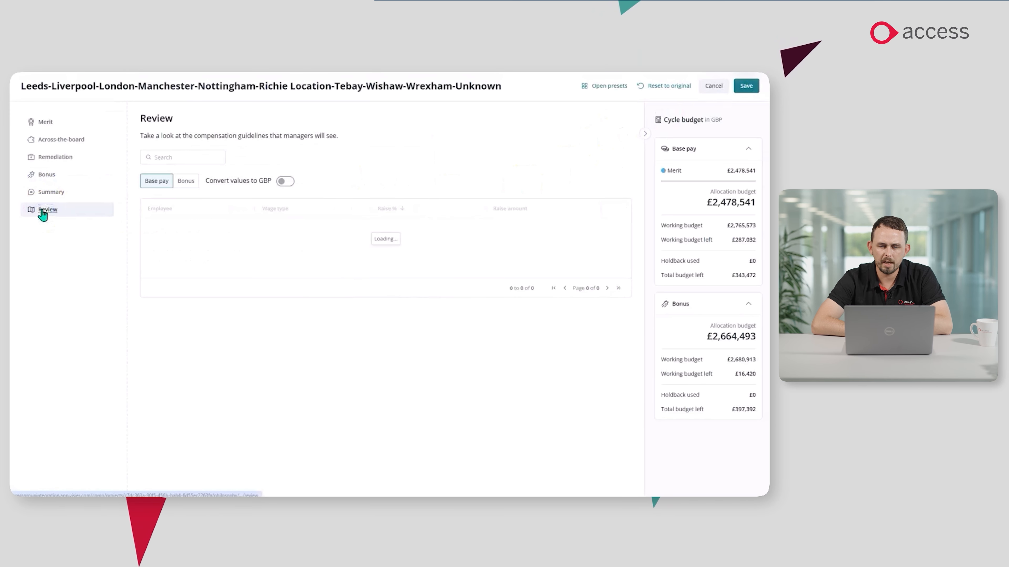
left_click(284, 181)
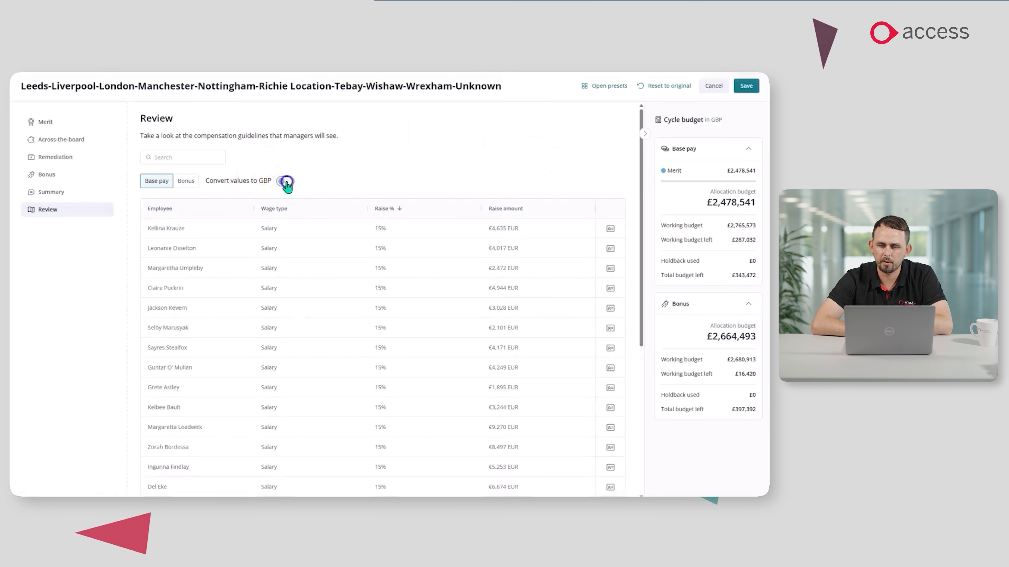
left_click(186, 181)
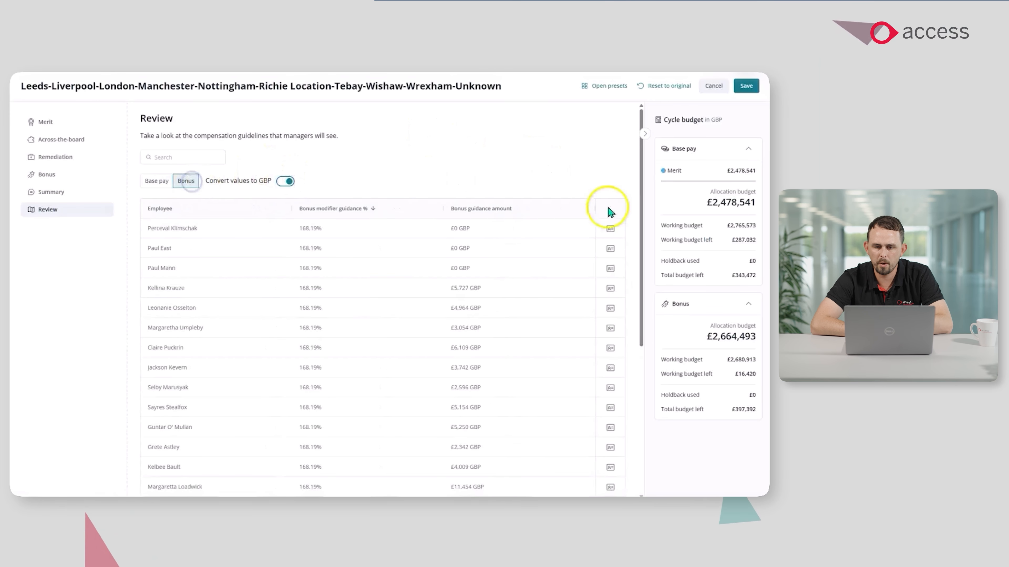
left_click(611, 311)
left_click(600, 269)
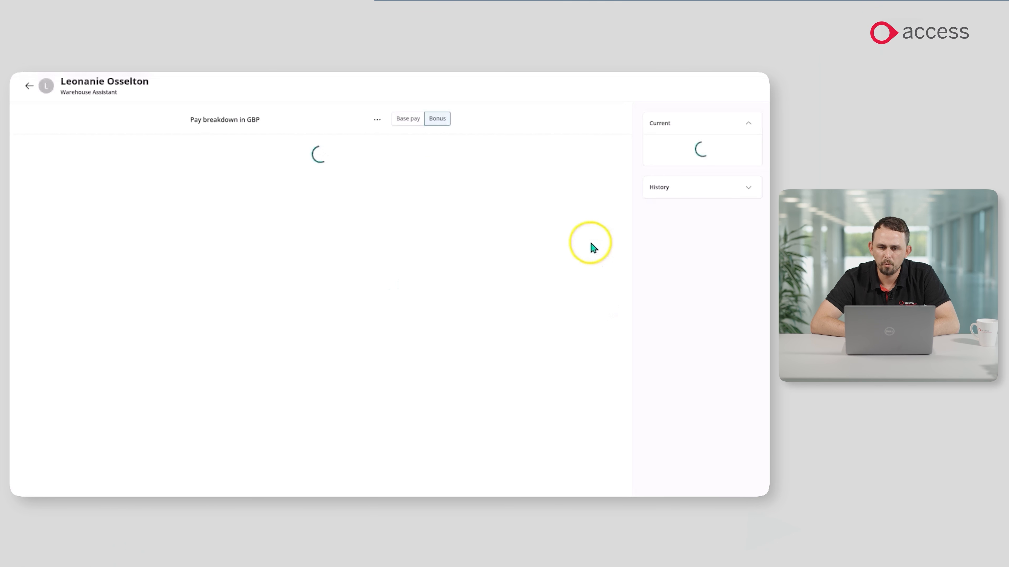
left_click(30, 87)
left_click(746, 92)
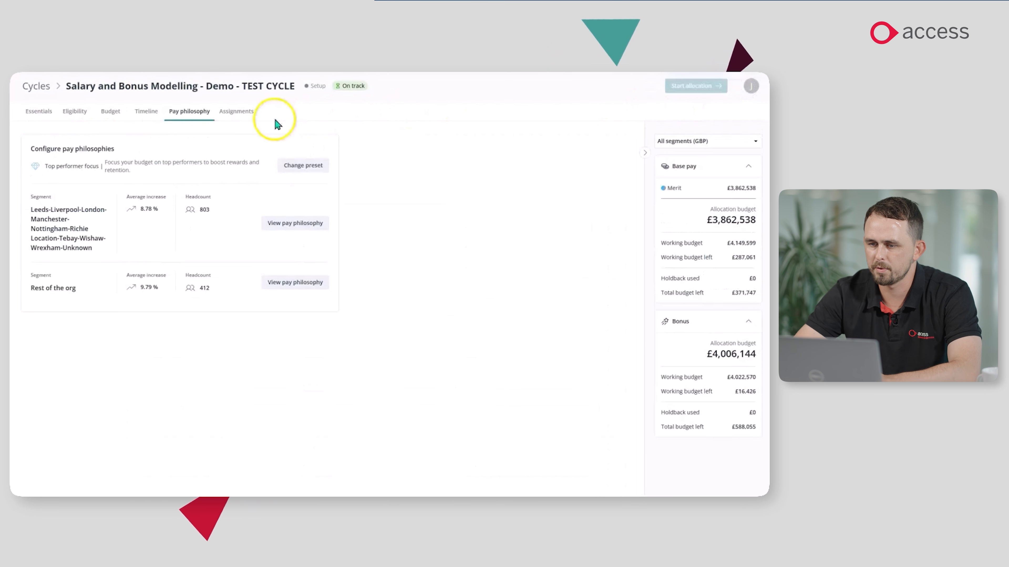
Start the manager task assignments and reassign the Projects task to the assignee of its parent Maintenance task.
left_click(236, 112)
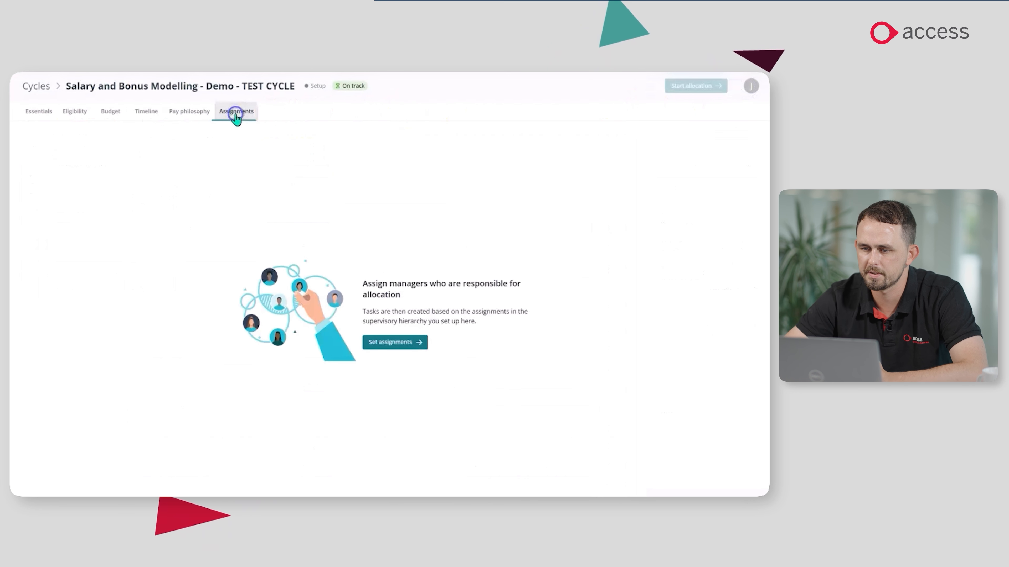
left_click(375, 343)
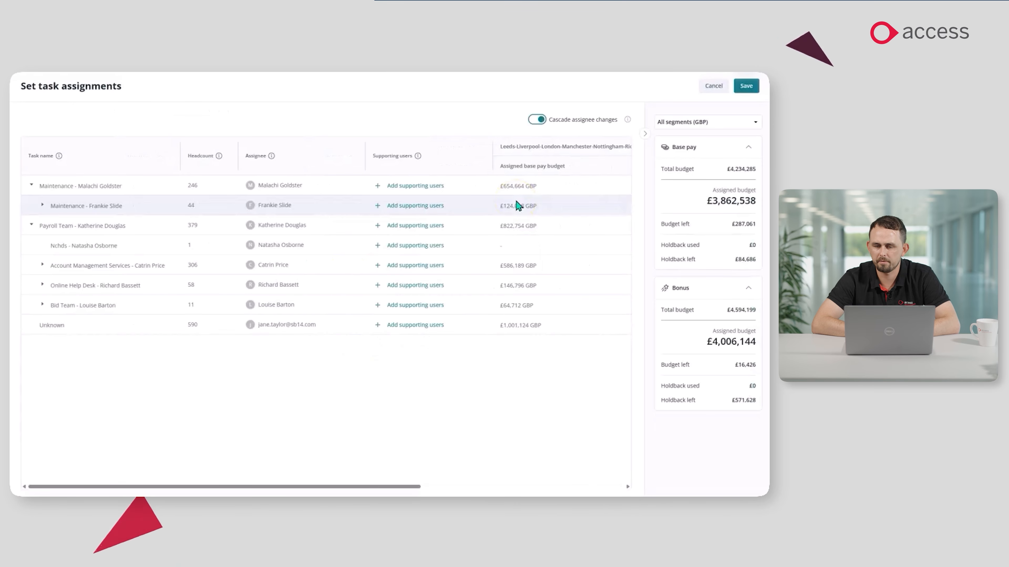
left_click(42, 205)
left_click(273, 227)
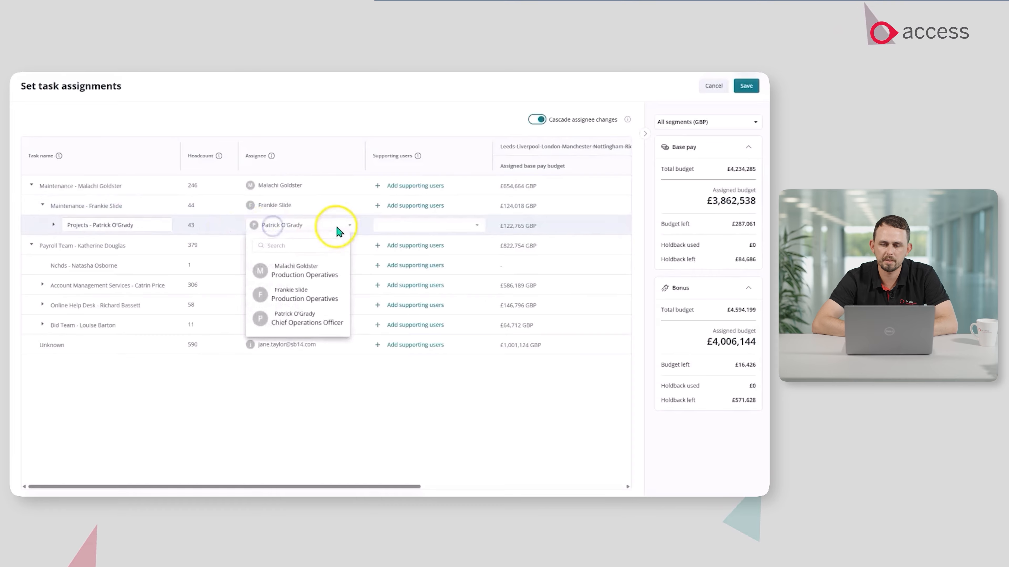
left_click(304, 294)
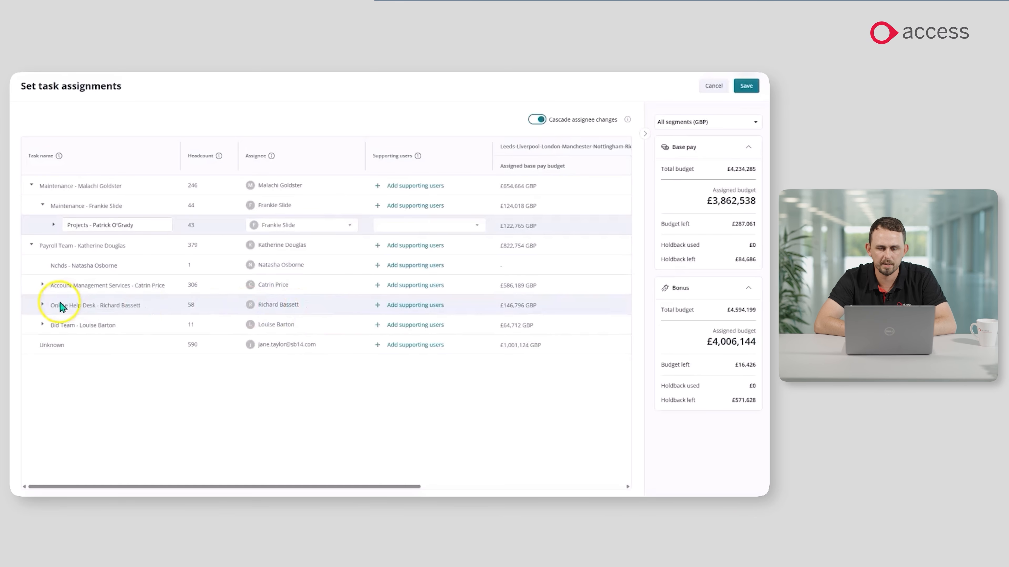
Reassign the Paediatric Ed task to the Account Management Services assignee and save the task assignments.
left_click(42, 285)
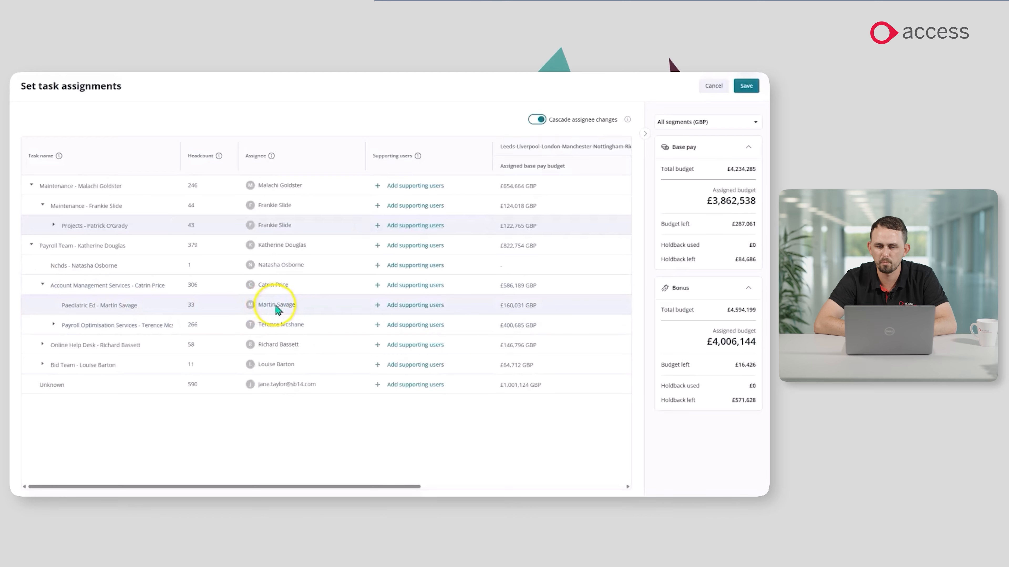
left_click(270, 306)
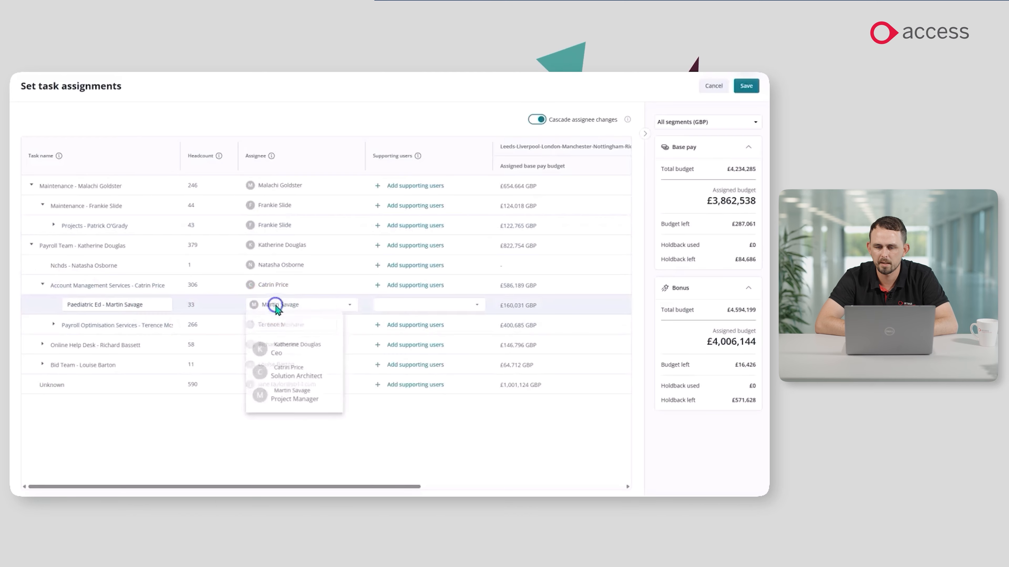
left_click(301, 378)
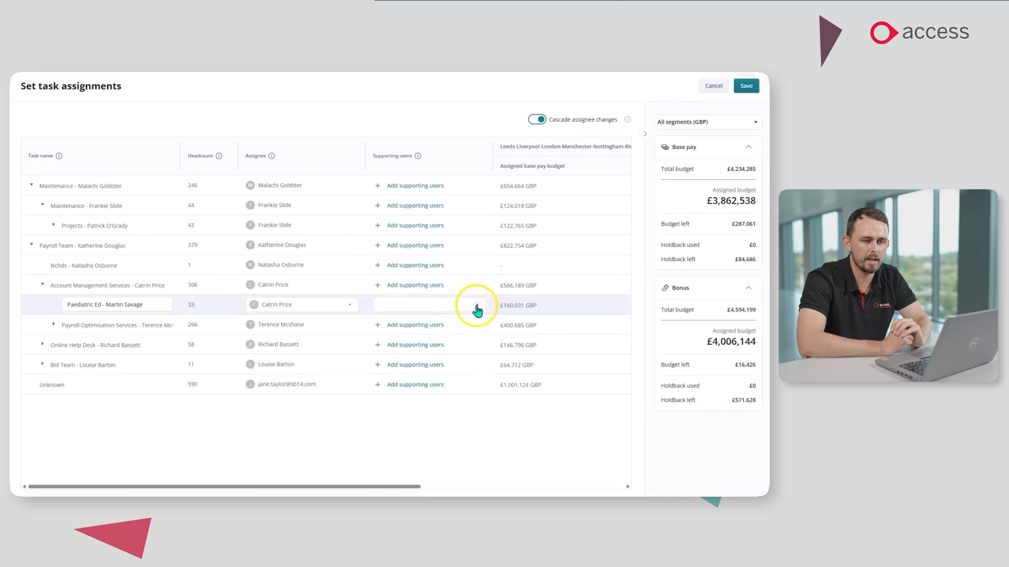
left_click(477, 305)
left_click(270, 360)
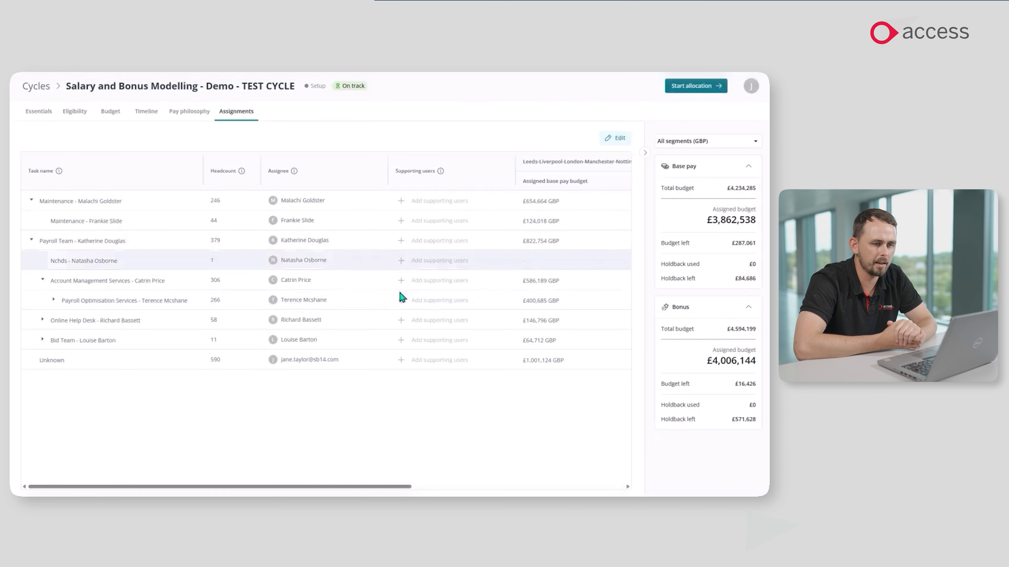
Finish the cycle setup, start the allocation, and show the status of the managers' task submissions.
left_click(695, 84)
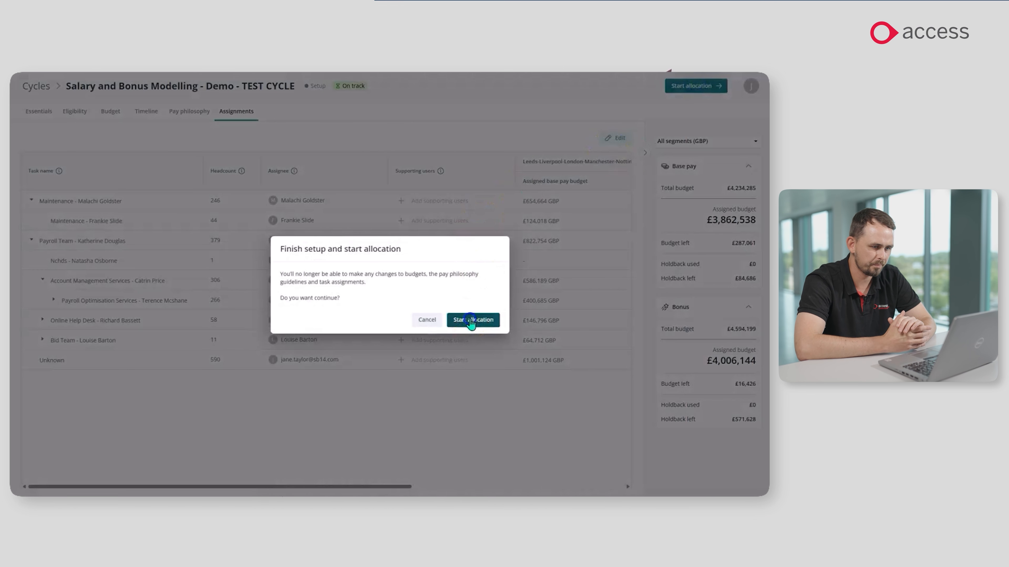
left_click(471, 321)
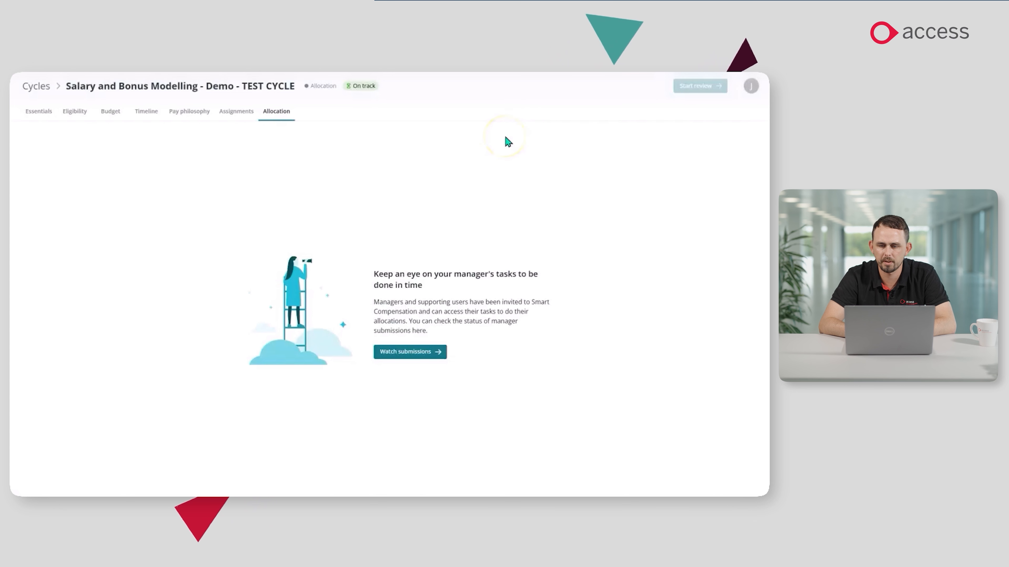
left_click(408, 355)
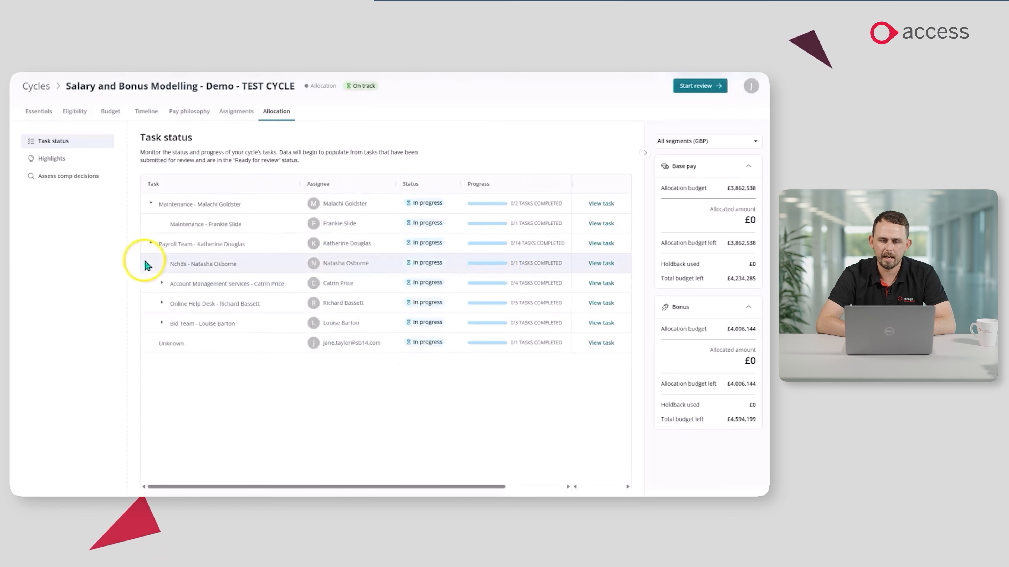
Open the direct reports of the Nchds task and set the employee's raise to 10%.
left_click(596, 263)
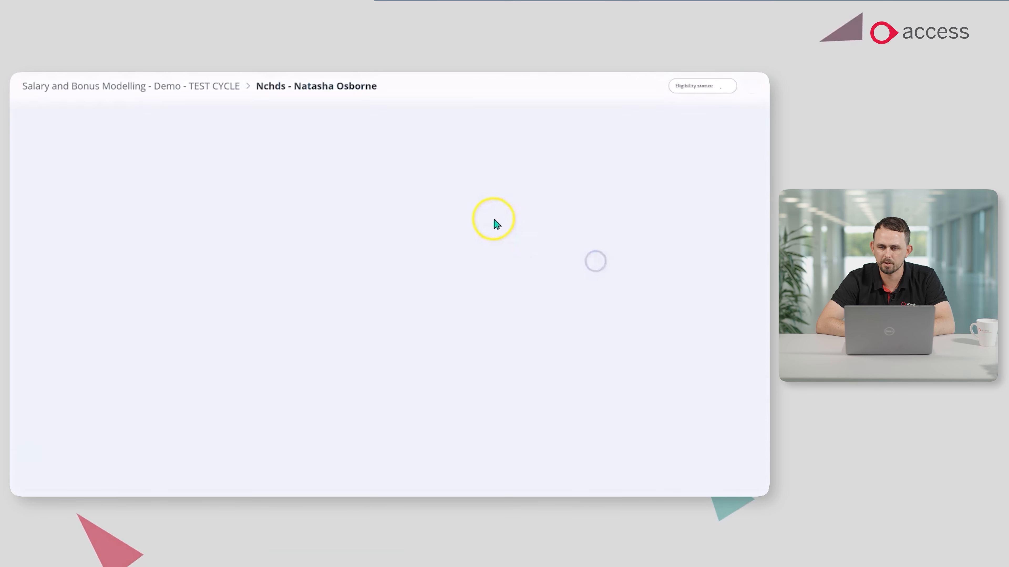
left_click(440, 271)
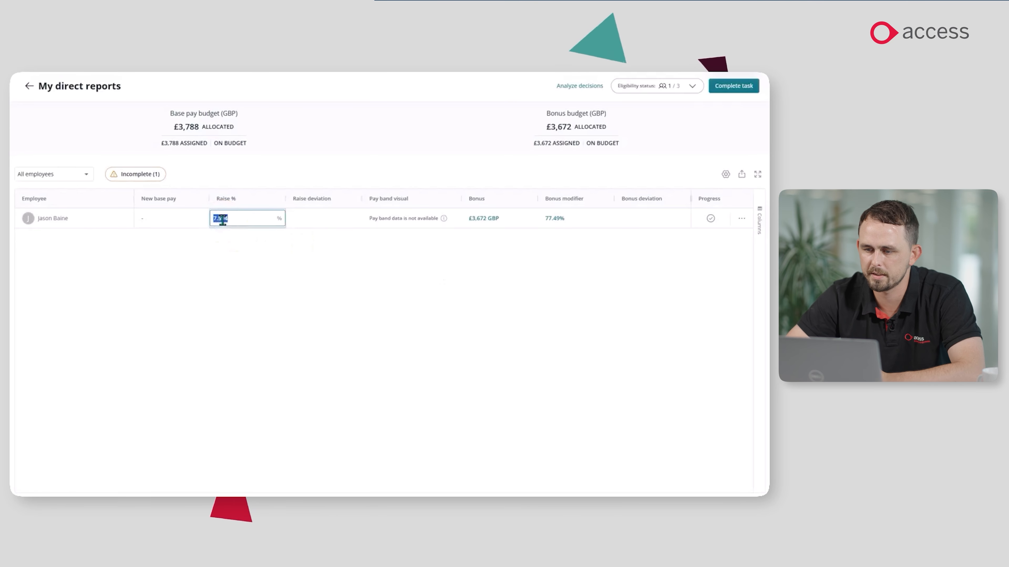
type("10")
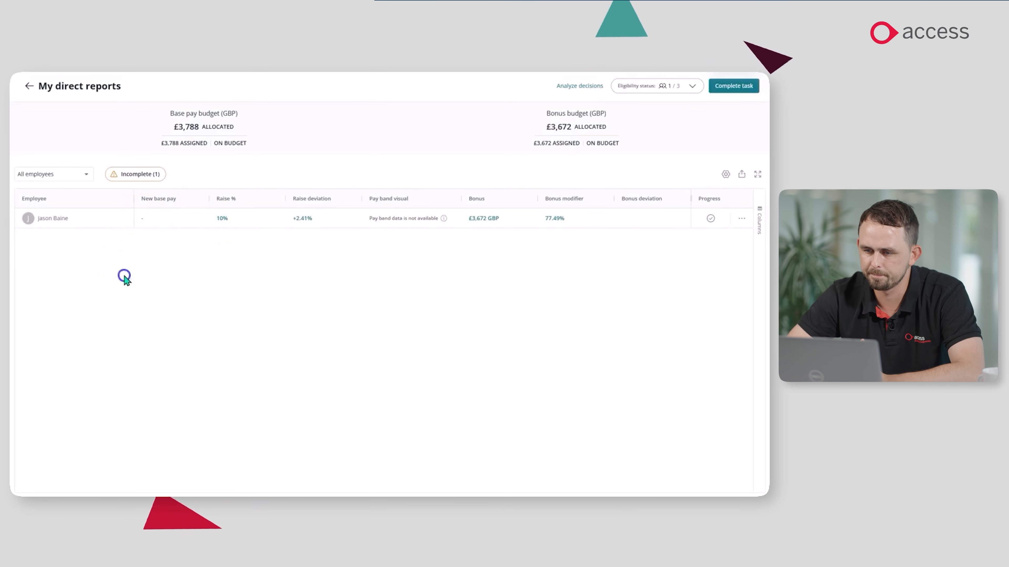
left_click(126, 280)
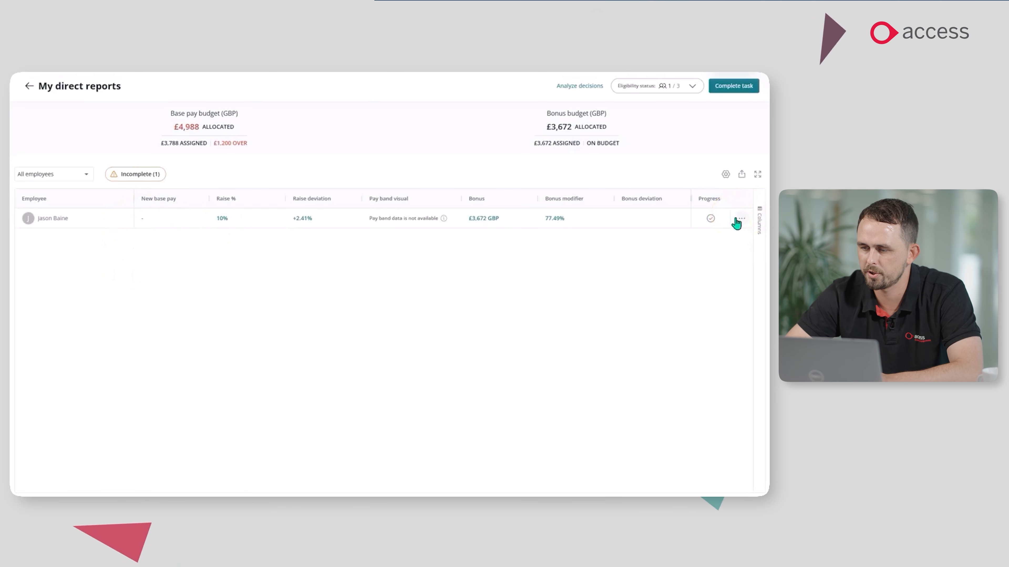
Justify the employee's base pay deviation with the note "great employee".
left_click(118, 218)
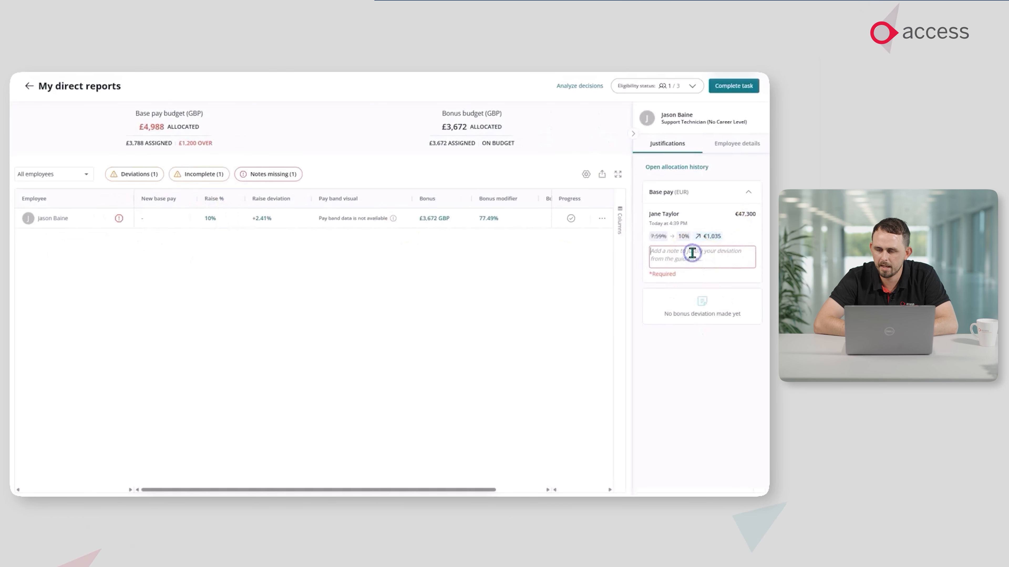
left_click(692, 253)
type("great employee")
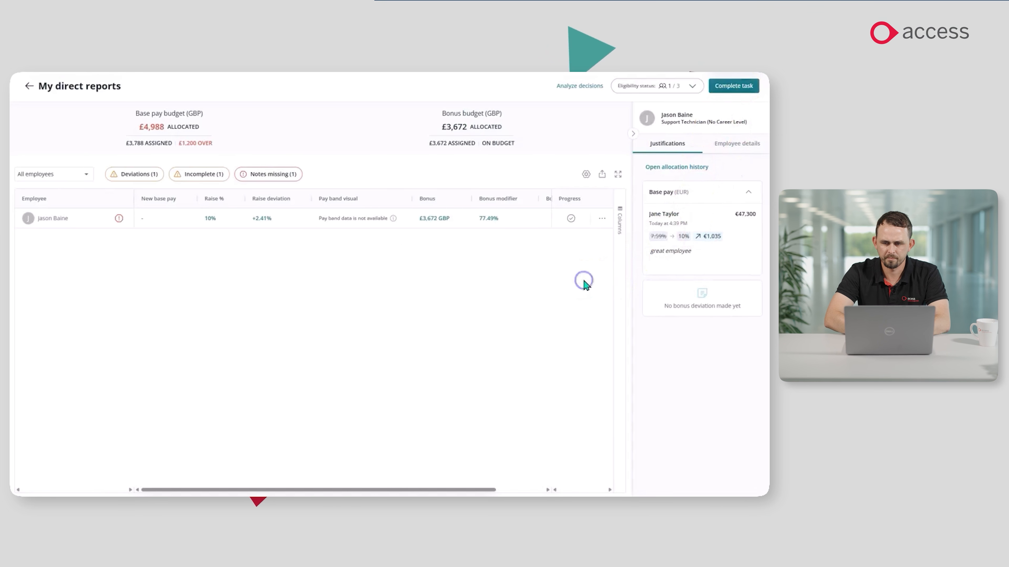
Review the employee's current details and yearly history, and return to the direct reports list.
left_click(735, 144)
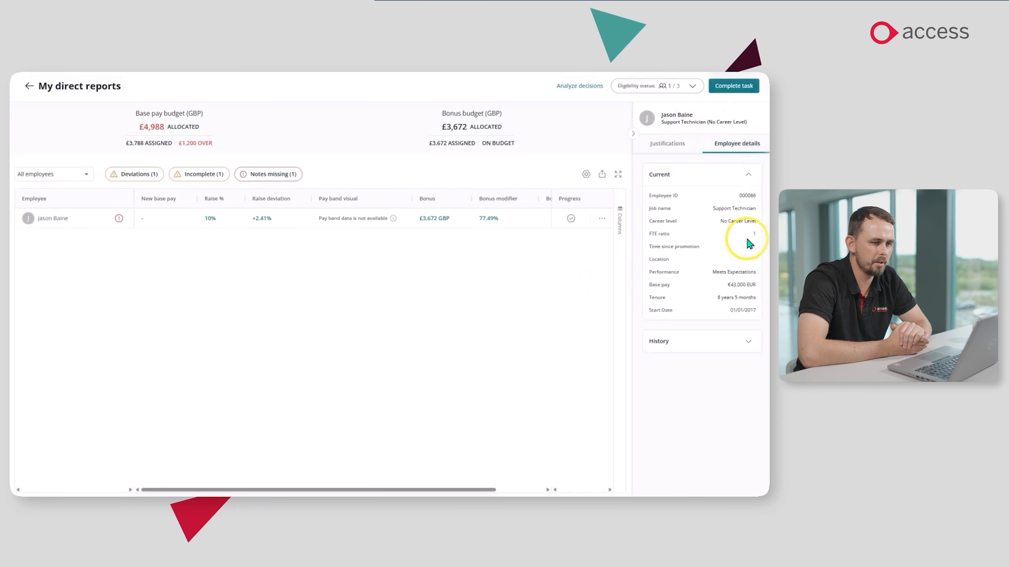
left_click(738, 342)
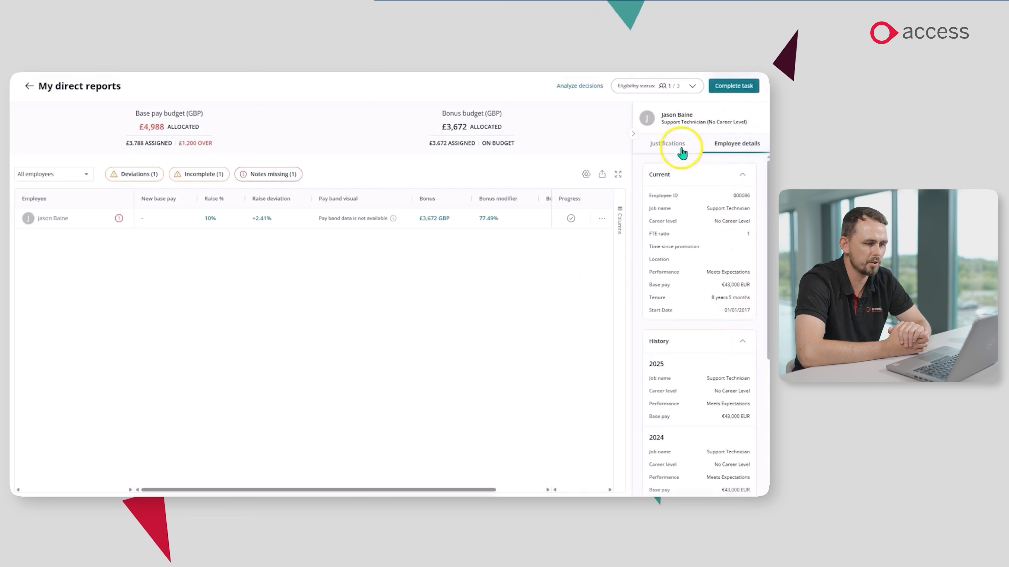
left_click(671, 144)
left_click(633, 133)
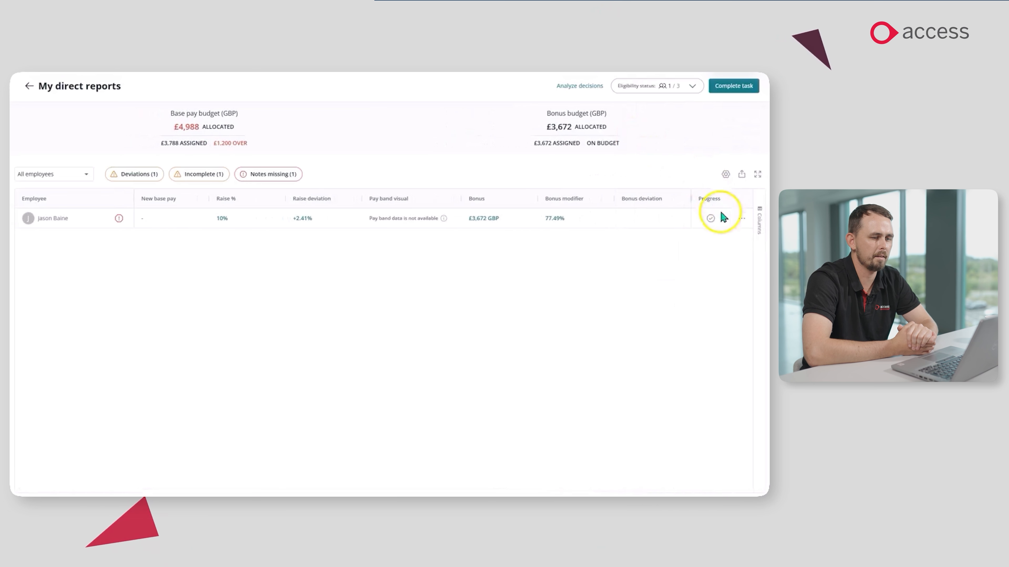
Examine the employee's compensation breakdown, including the bonus guidance and the bonus period calculation, and return to the direct reports.
left_click(741, 218)
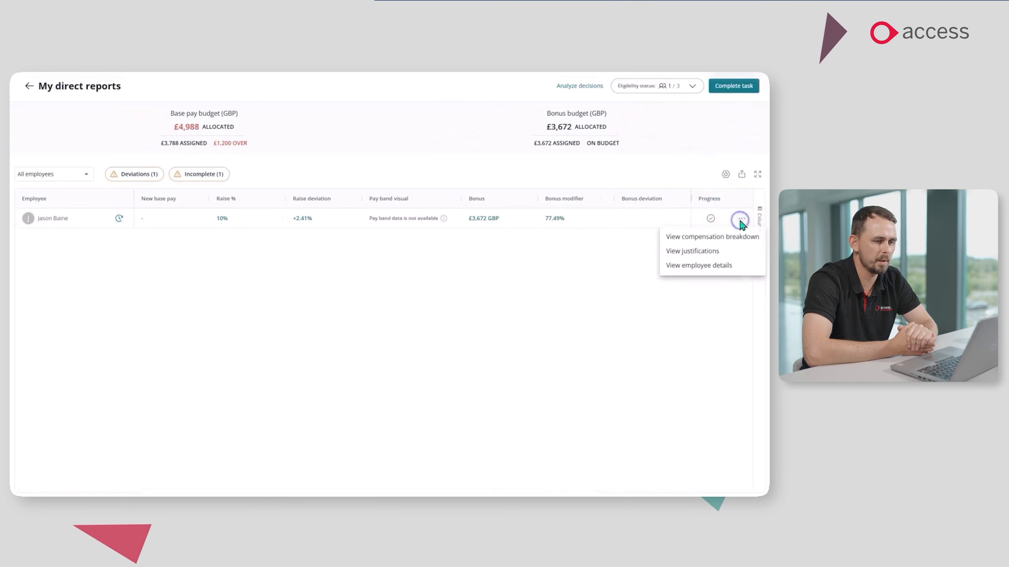
left_click(729, 237)
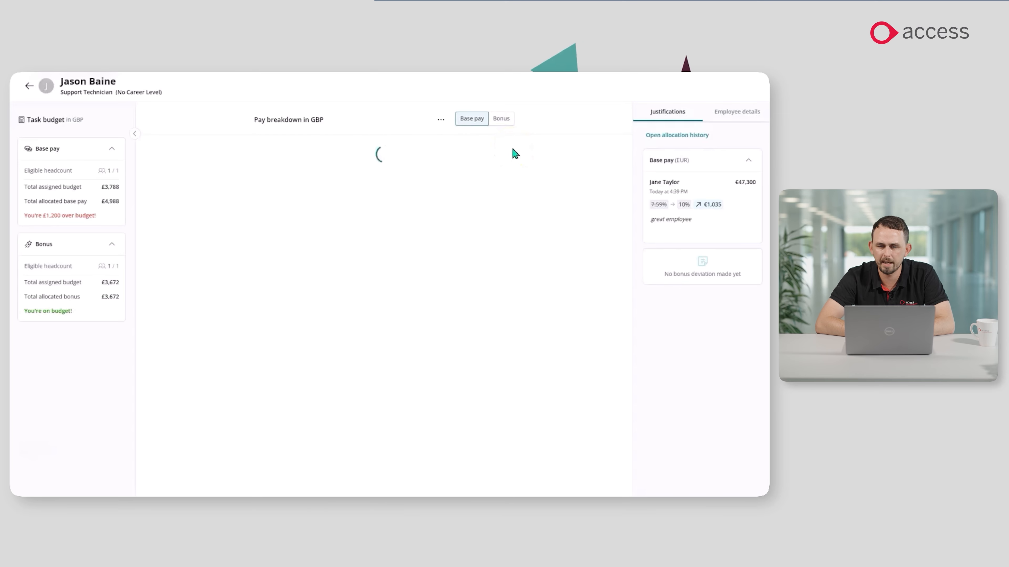
left_click(499, 126)
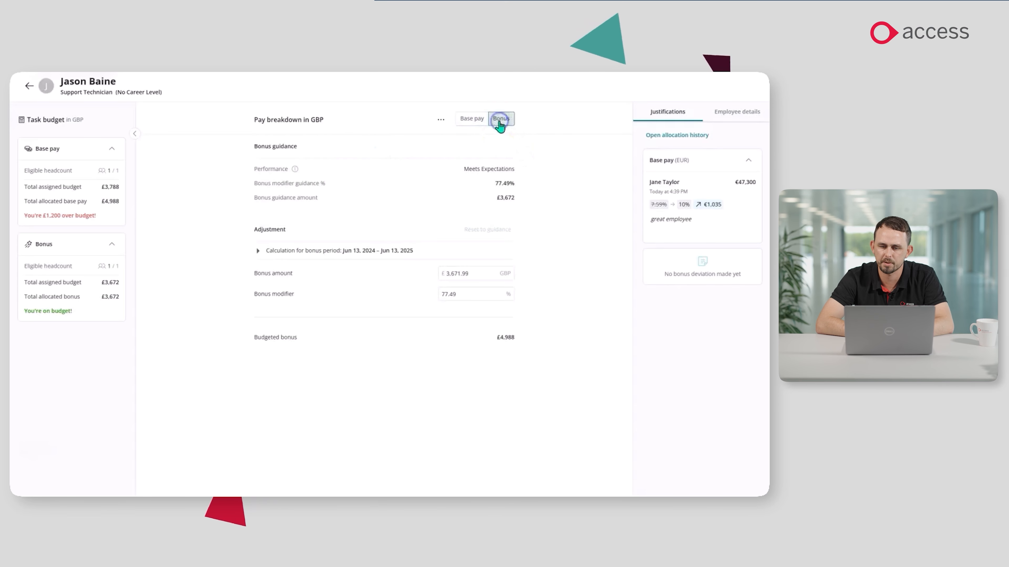
left_click(257, 251)
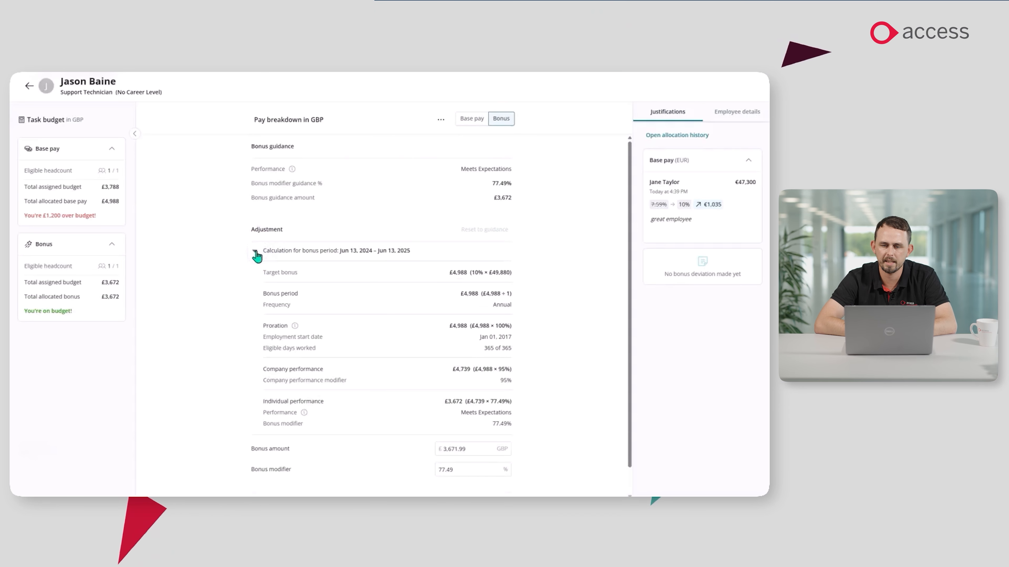
left_click(256, 252)
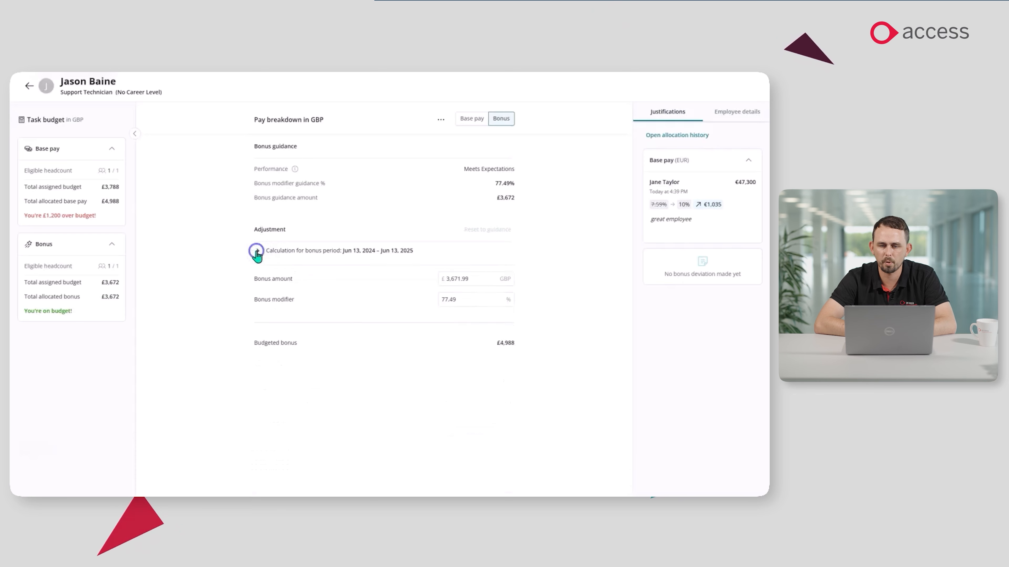
left_click(25, 88)
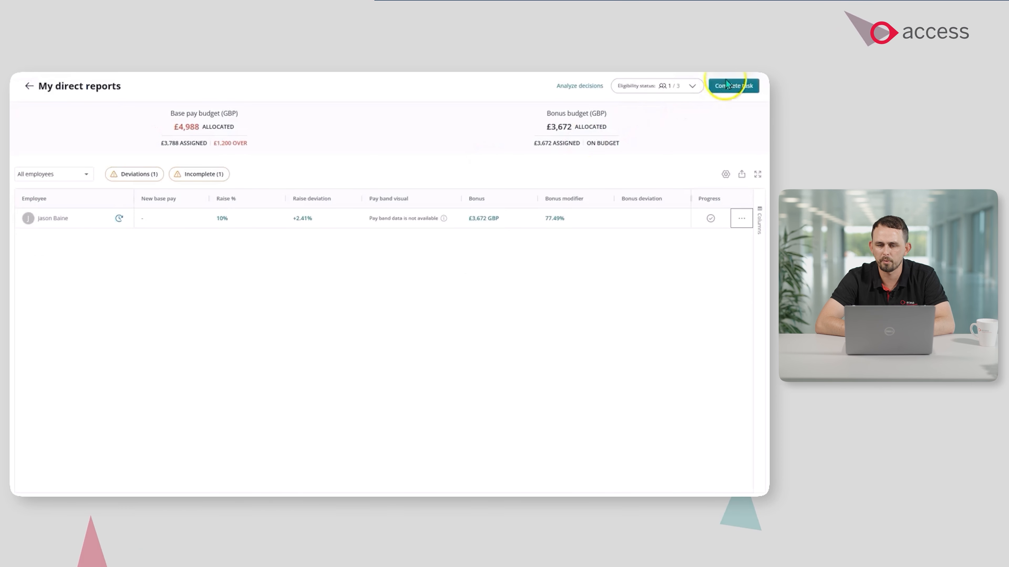
Complete the Nchds task by acknowledging the budget, adjustment and readiness checks, submit it for review, and return to the cycle's task status.
left_click(727, 88)
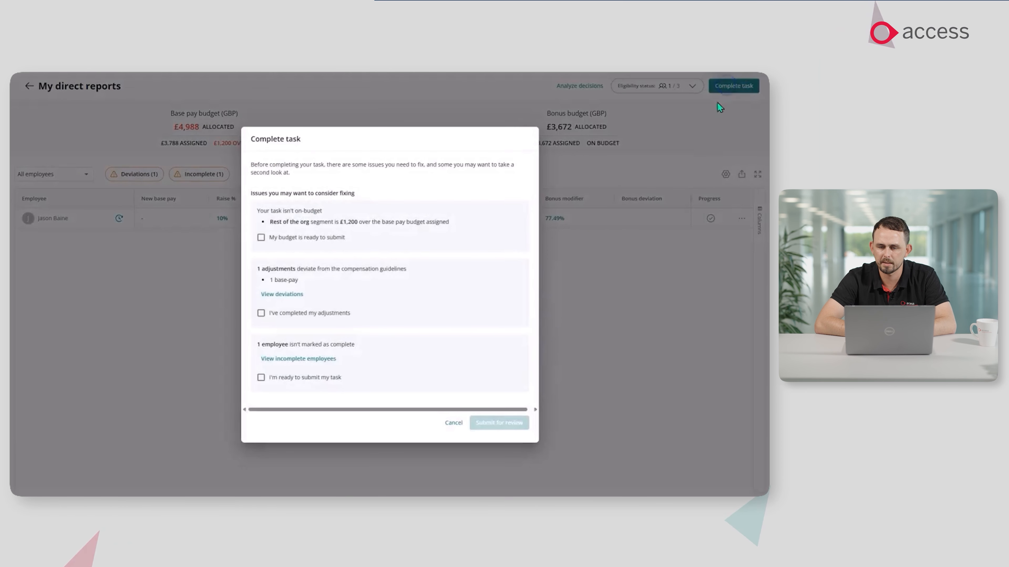
left_click(262, 313)
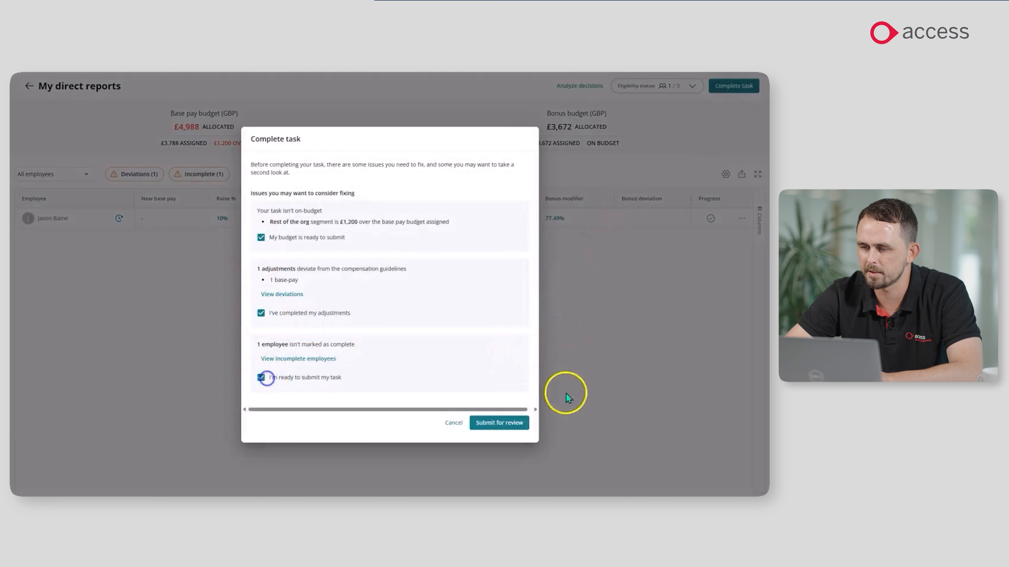
left_click(507, 424)
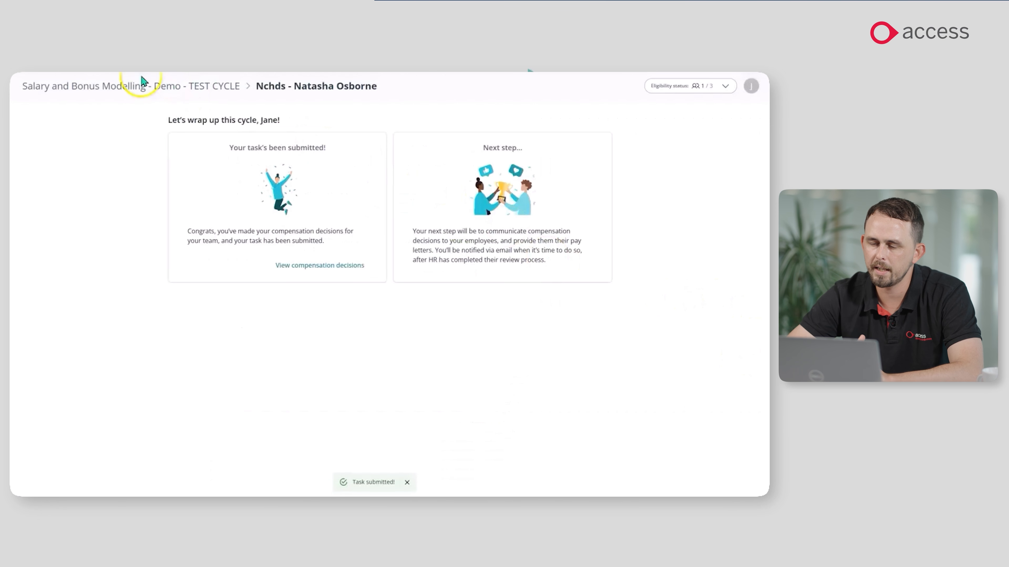
left_click(152, 85)
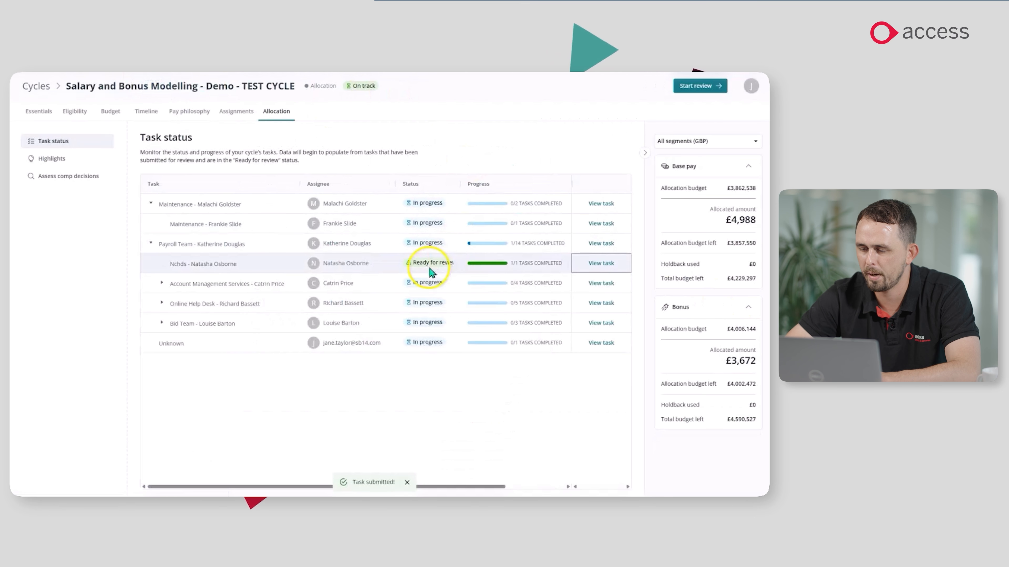
Open Salary Modelling Cycle - TEST CYCLE and examine the allocation highlights for employees whose base pay adjustments deviate from the pay philosophy.
left_click(40, 85)
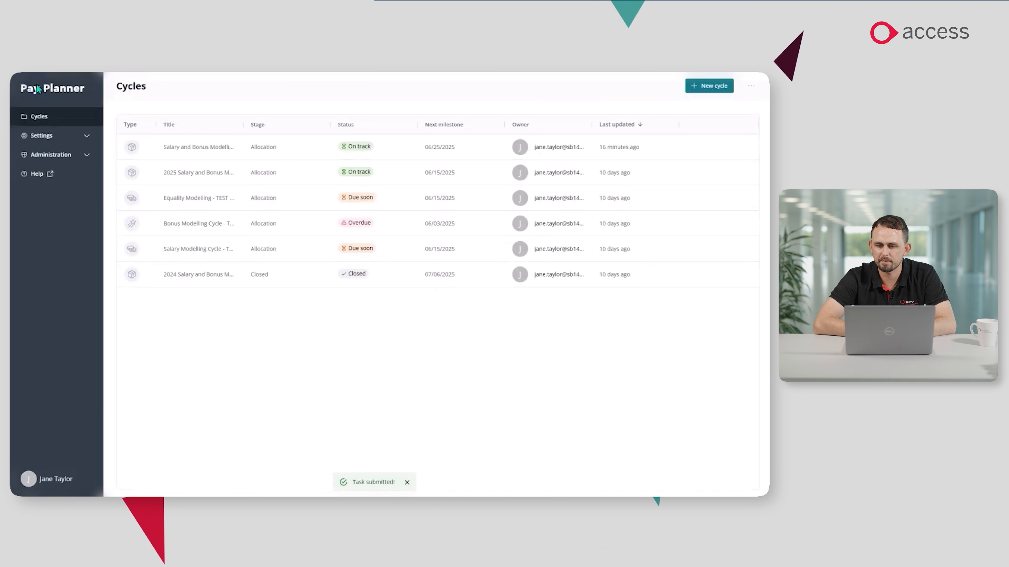
left_click(204, 249)
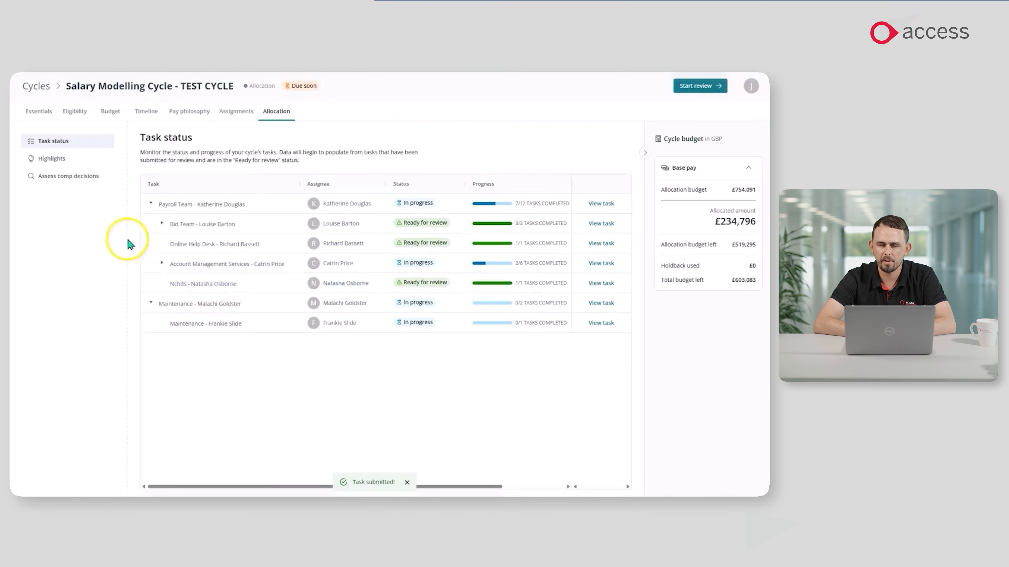
left_click(50, 162)
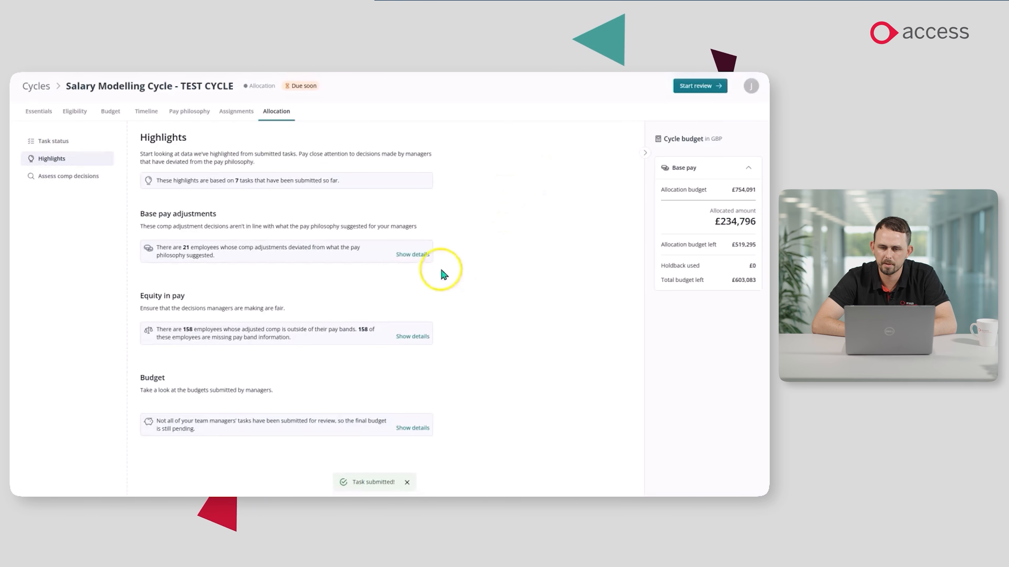
left_click(414, 256)
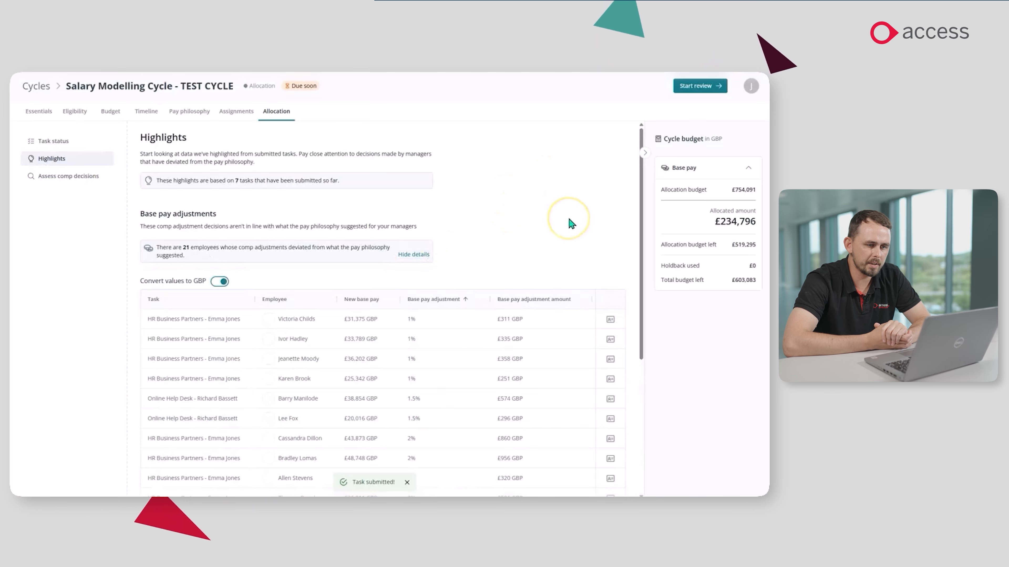
scroll(571, 224, "down", 1)
scroll(571, 224, "down", 2)
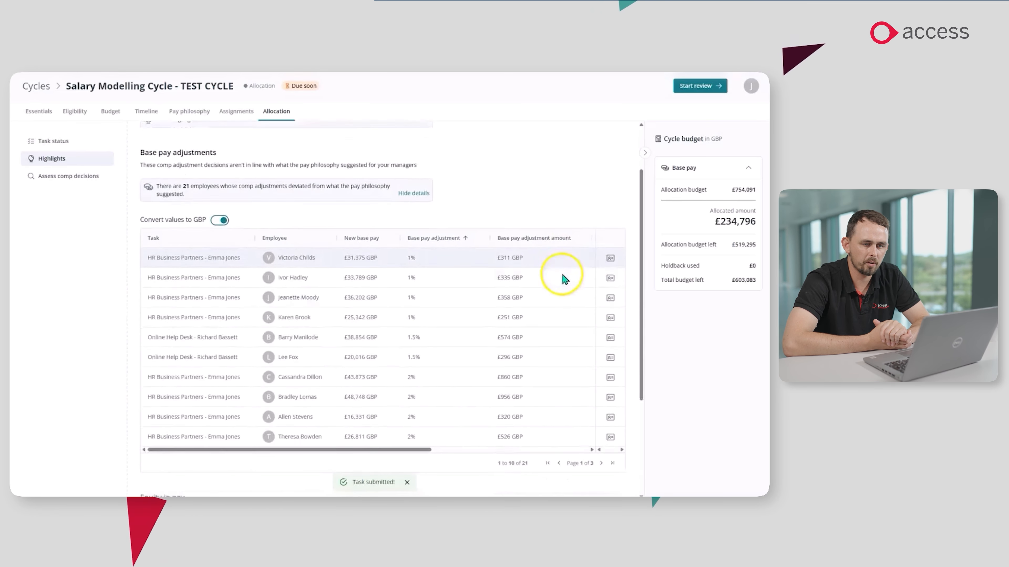
Open the pay breakdown of the employee with the £251 GBP adjustment, check their employee details, return to Highlights and collapse the base pay adjustment details.
left_click(610, 301)
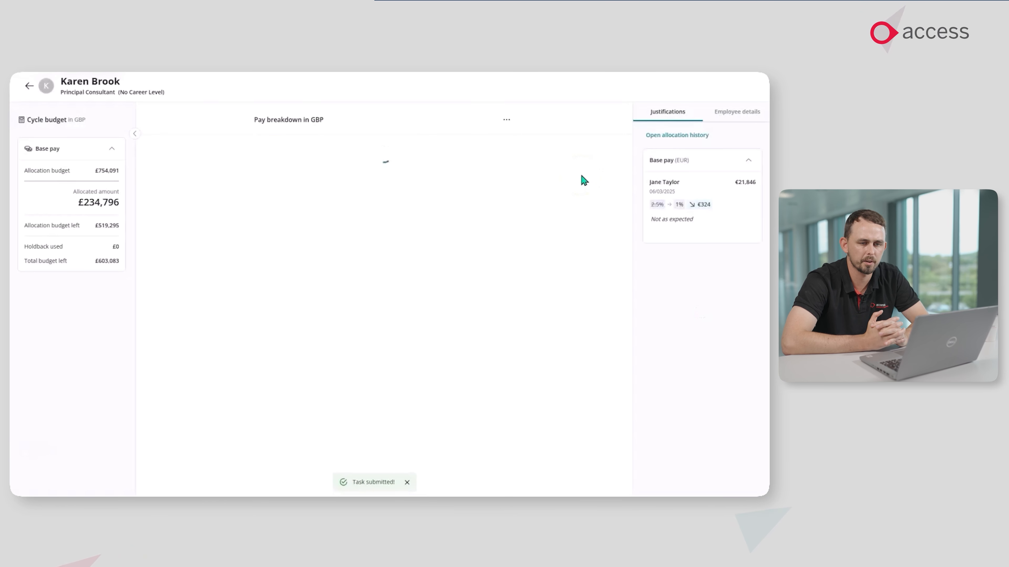
left_click(739, 116)
left_click(33, 89)
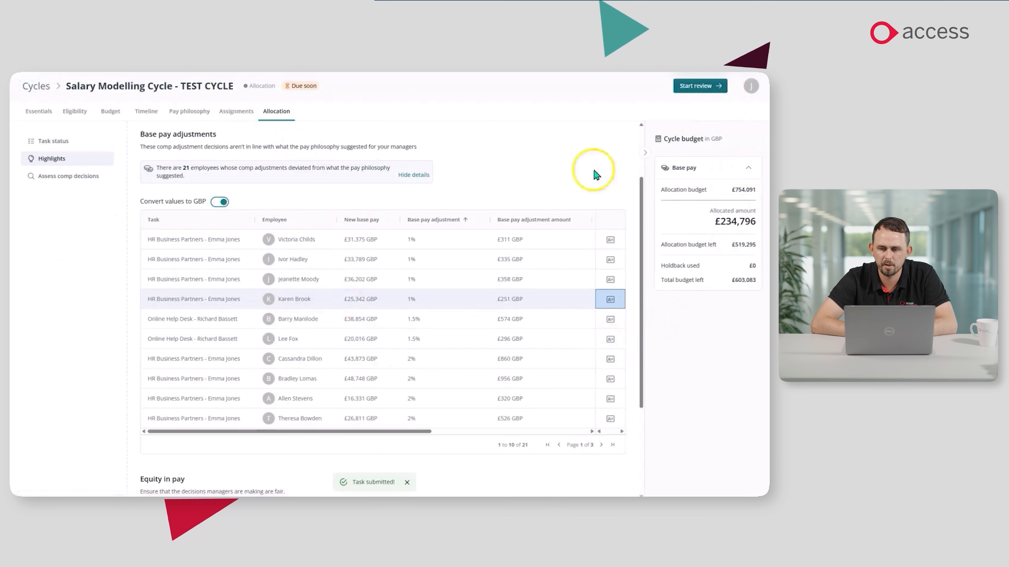
left_click(423, 178)
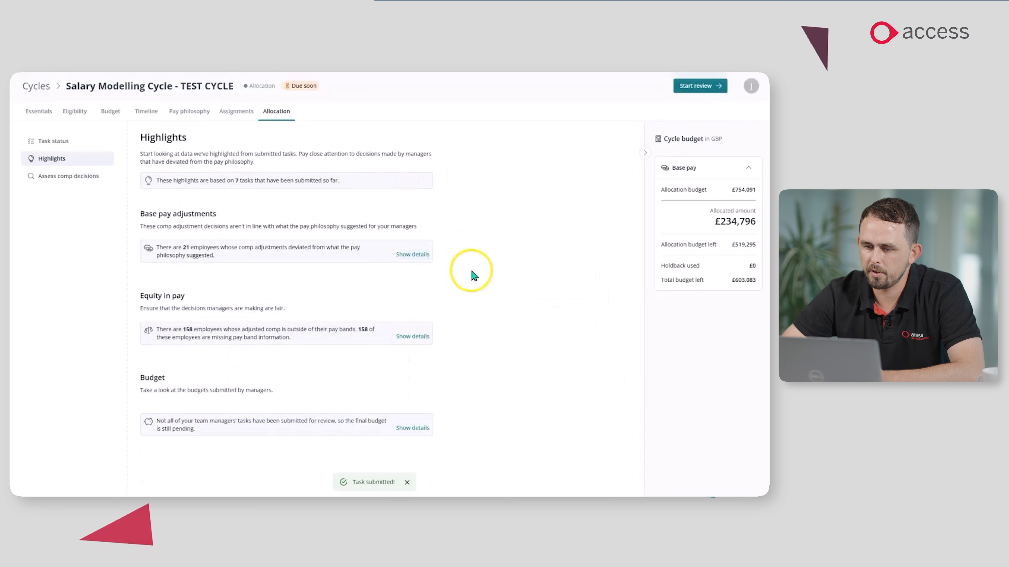
Expand the Budget highlight's details and examine the managers' budget deviations, filtering the tasks by Over budget and by Under budget.
left_click(421, 430)
scroll(541, 311, "down", 4)
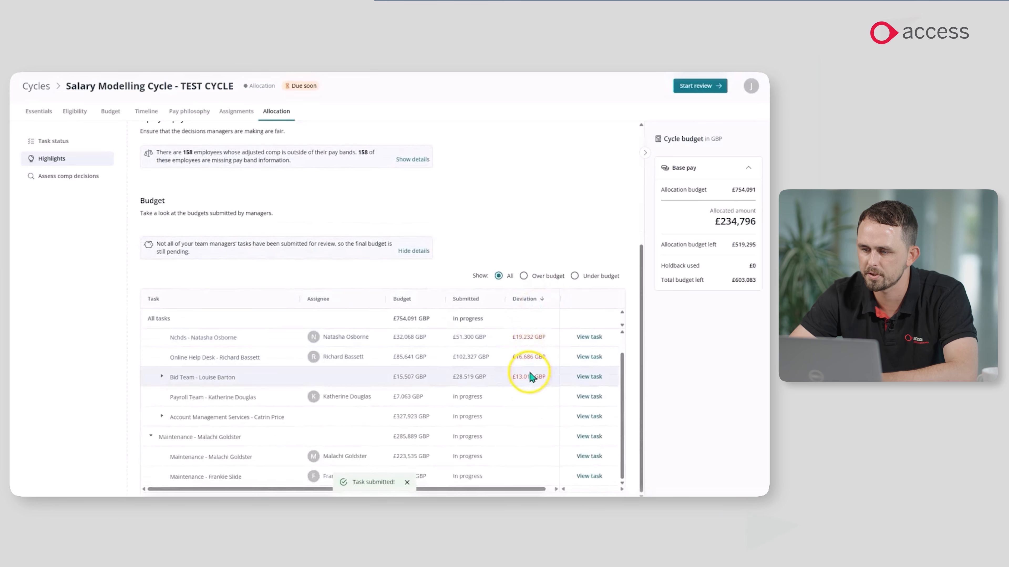
left_click(529, 307)
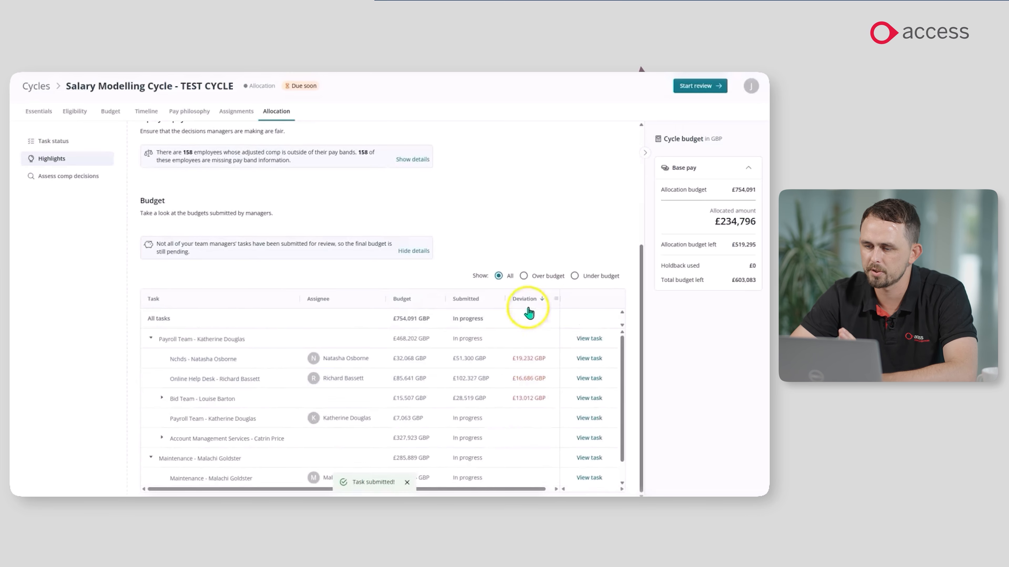
left_click(524, 277)
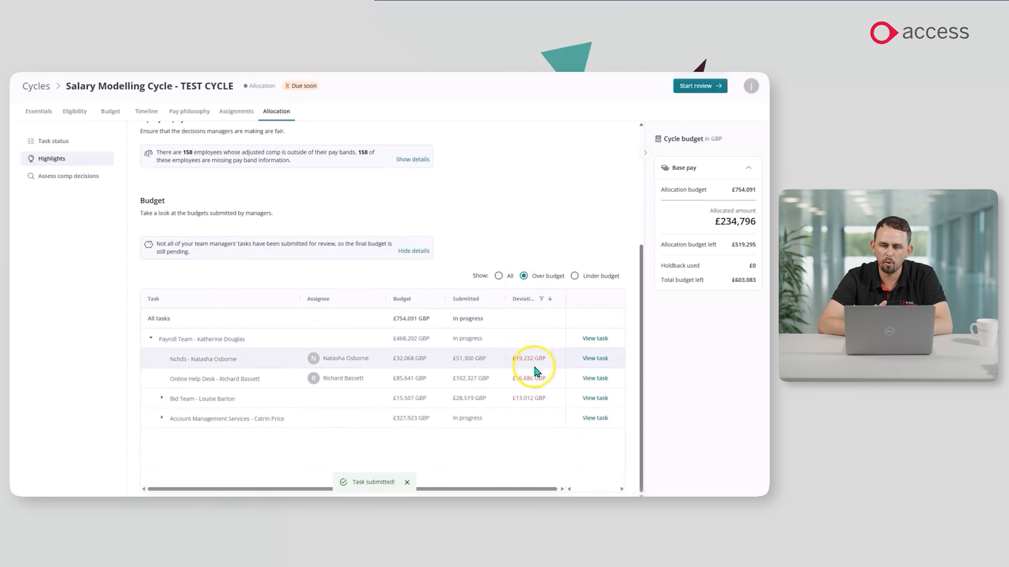
left_click(576, 277)
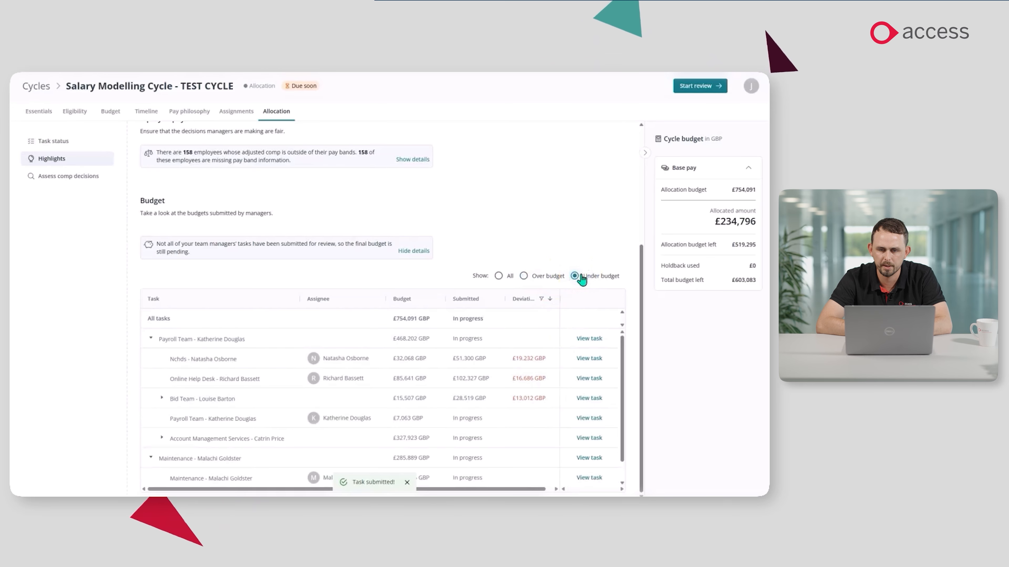
scroll(593, 204, "up", 5)
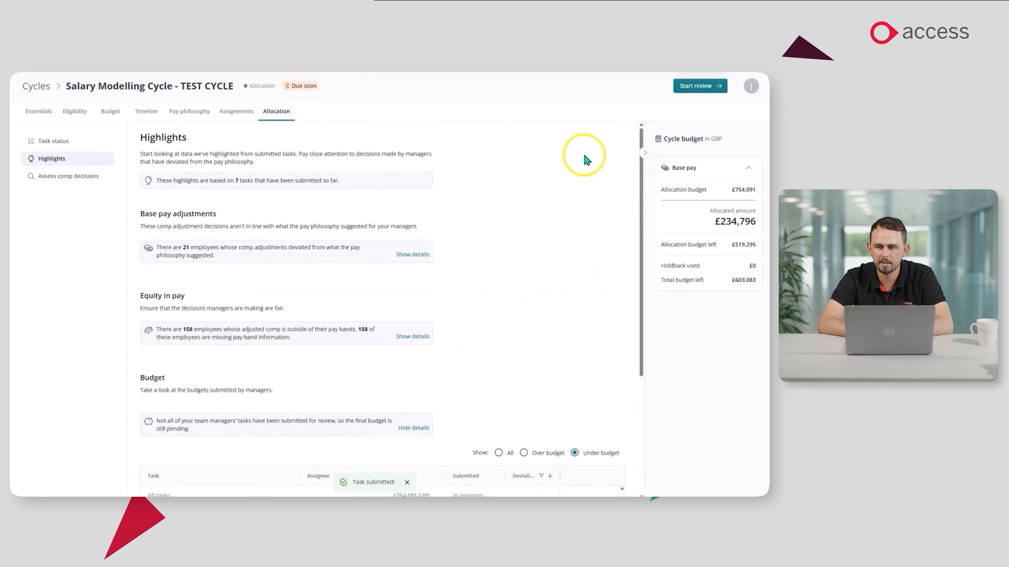